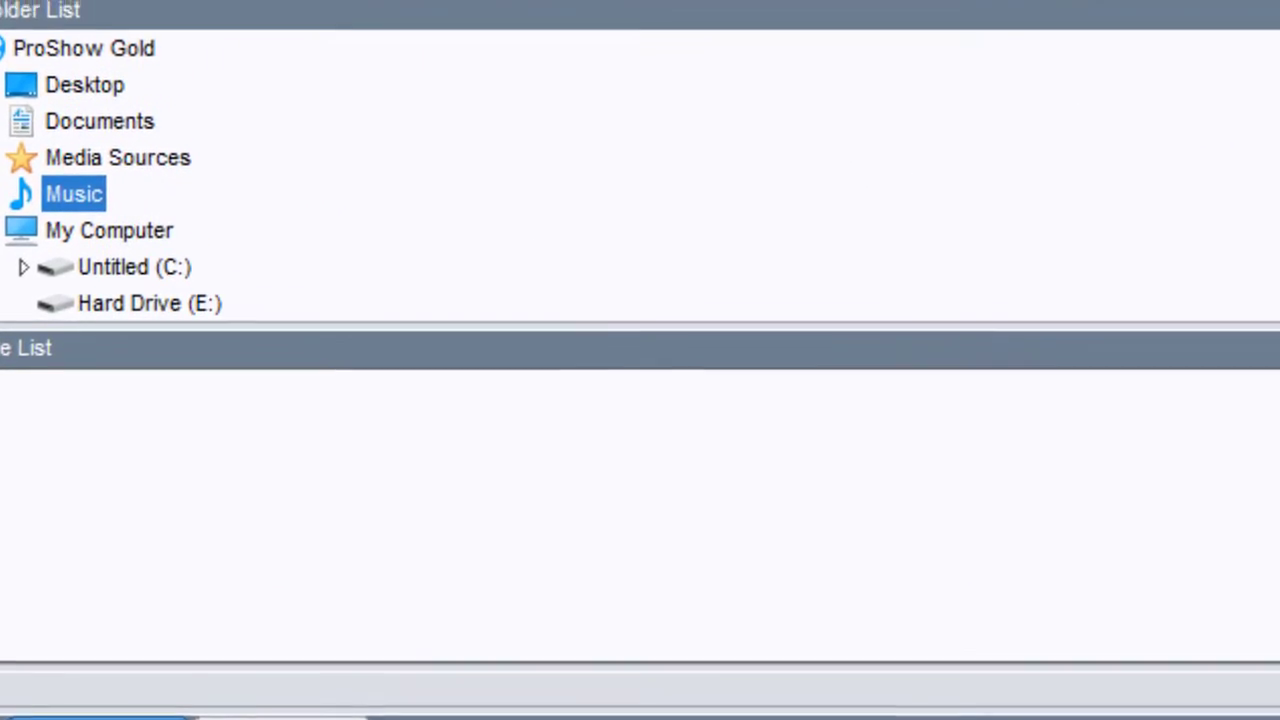
# Open the recently used slideshow autosave.psh
pyautogui.click(10, 0)
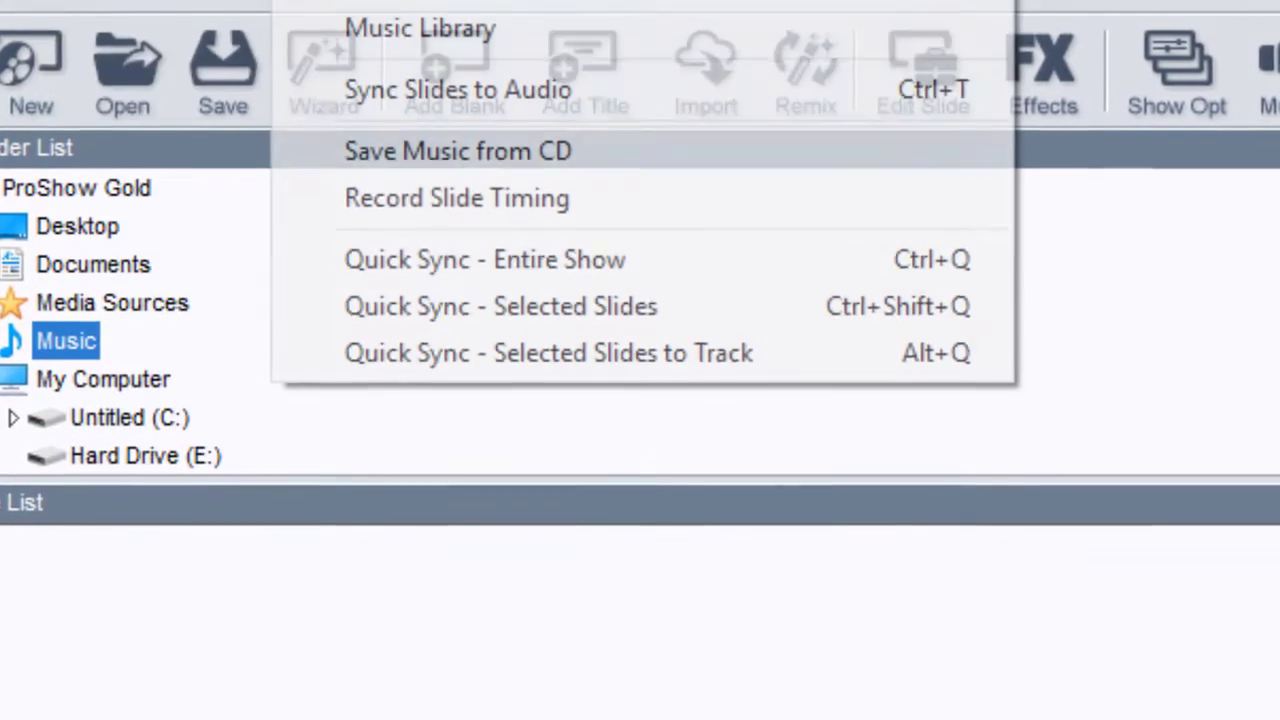
pyautogui.moveTo(68, 4)
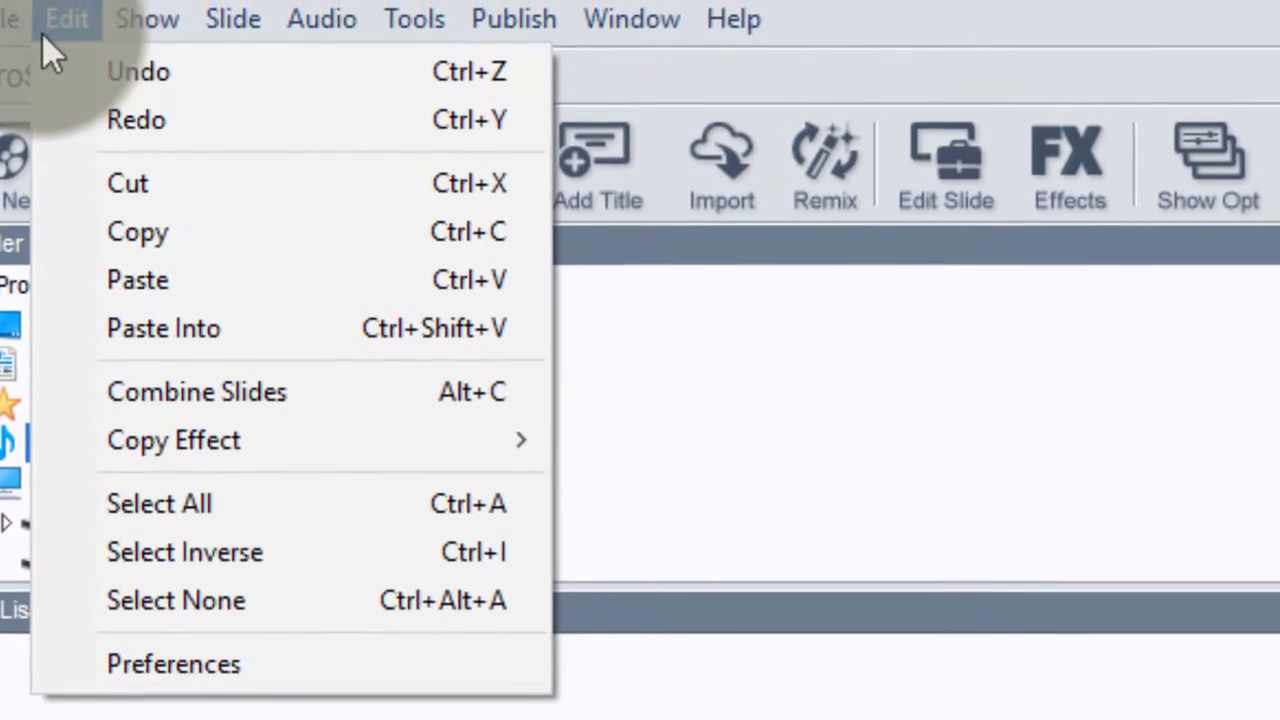
pyautogui.moveTo(18, 22)
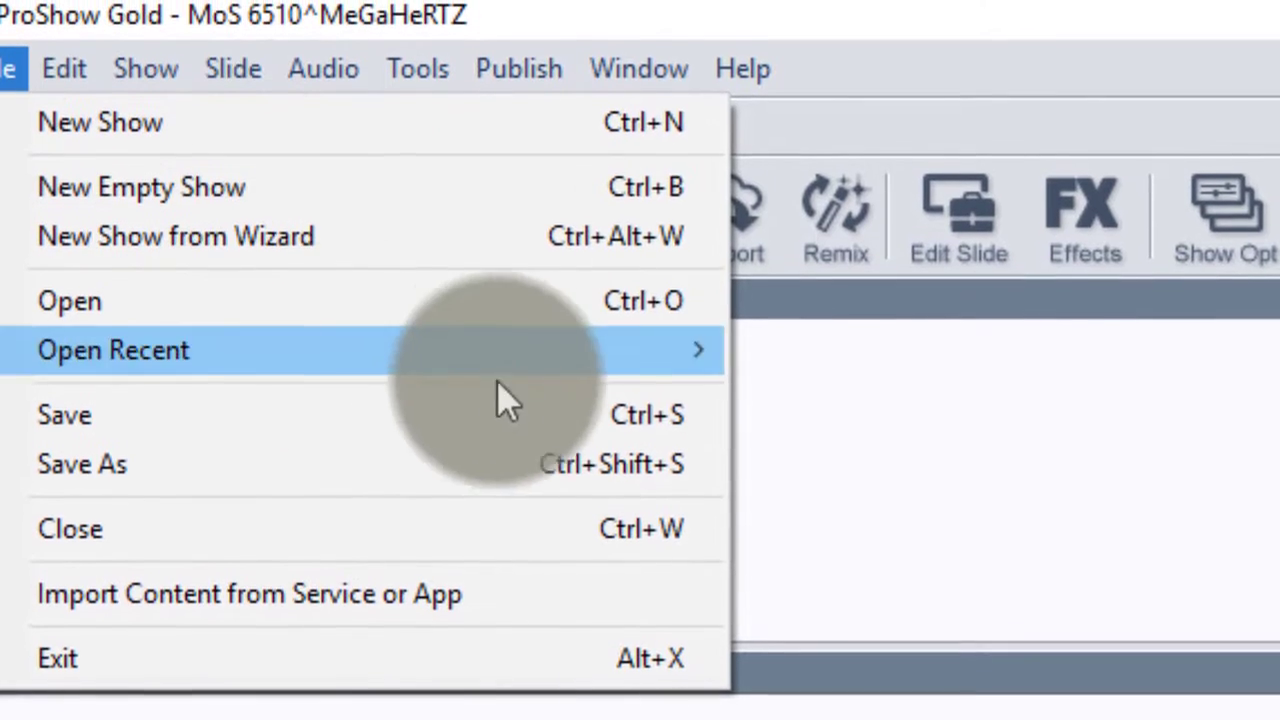
pyautogui.moveTo(574, 352)
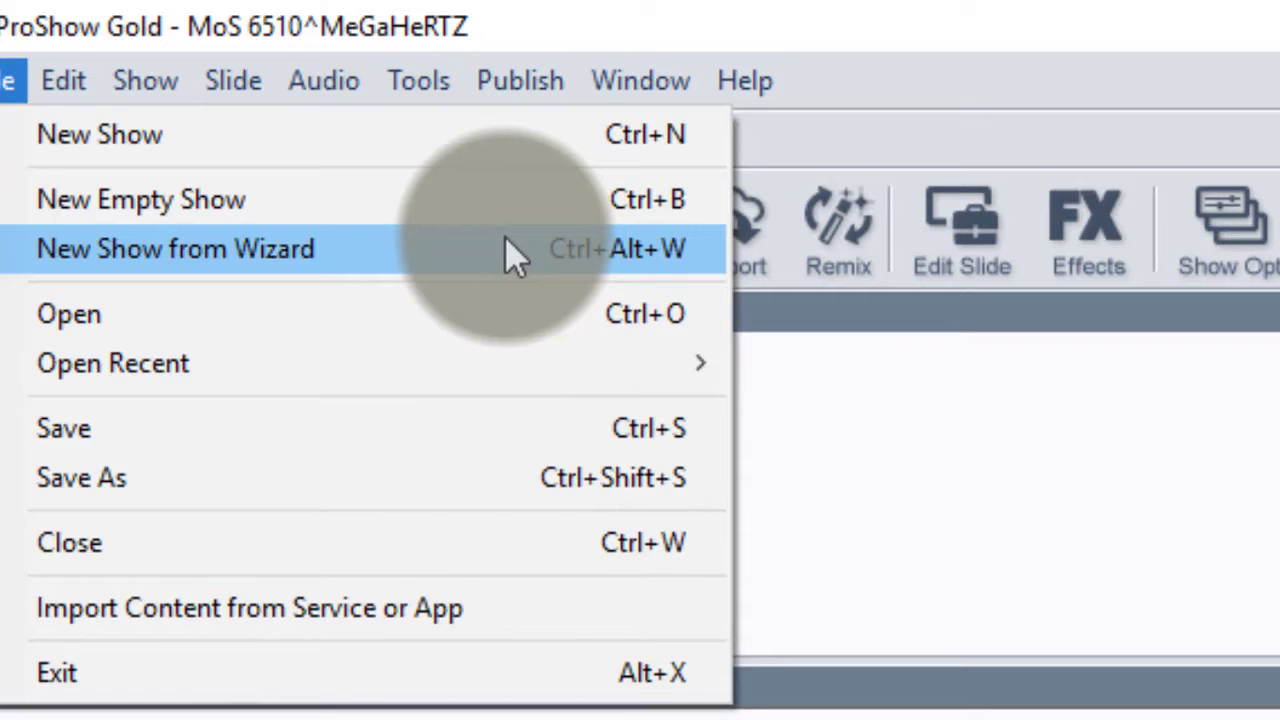
pyautogui.moveTo(695, 368)
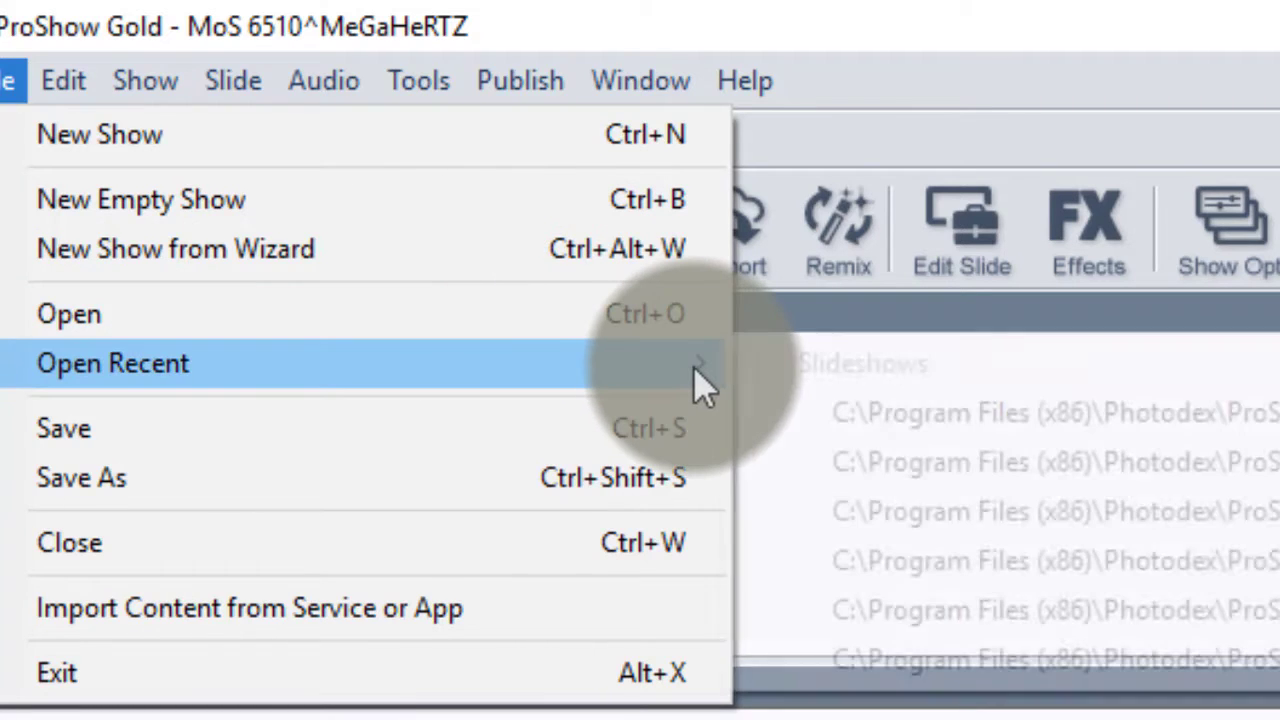
pyautogui.click(1109, 413)
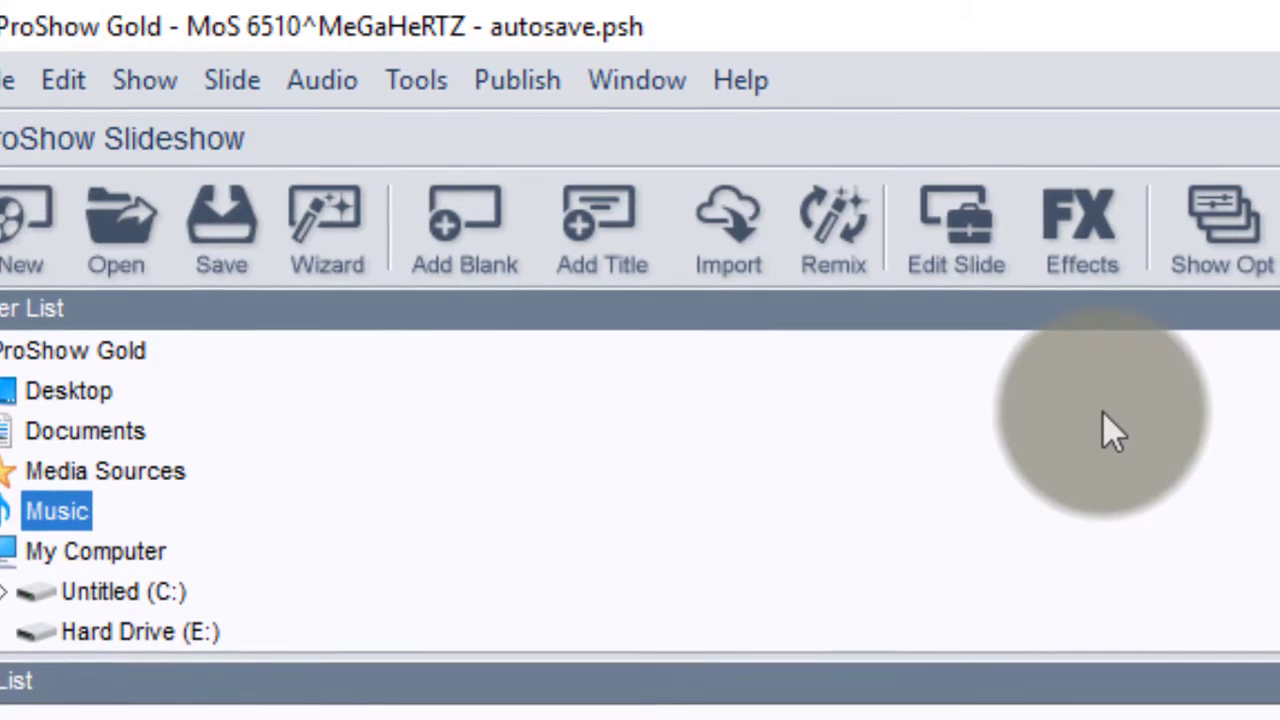
# Open the recent slideshow youtube 2020.psh and review it by playing it and viewing its slides through to the last one
pyautogui.click(6, 84)
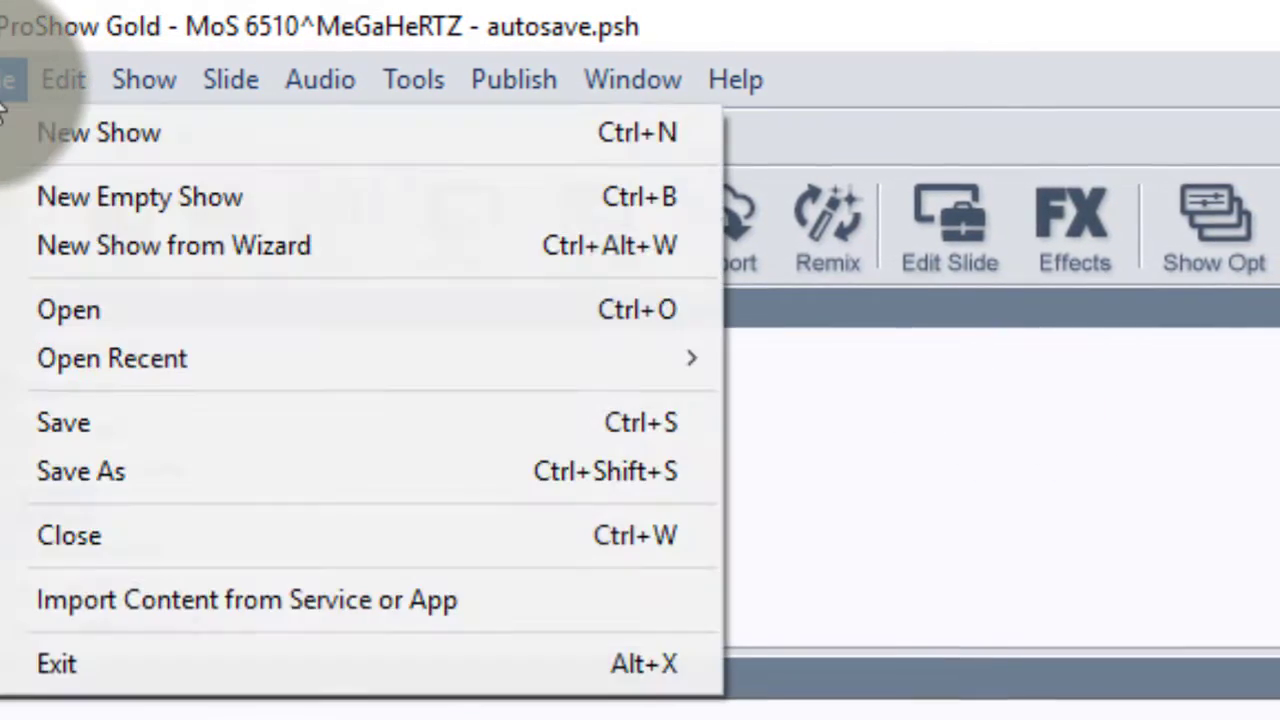
pyautogui.moveTo(368, 362)
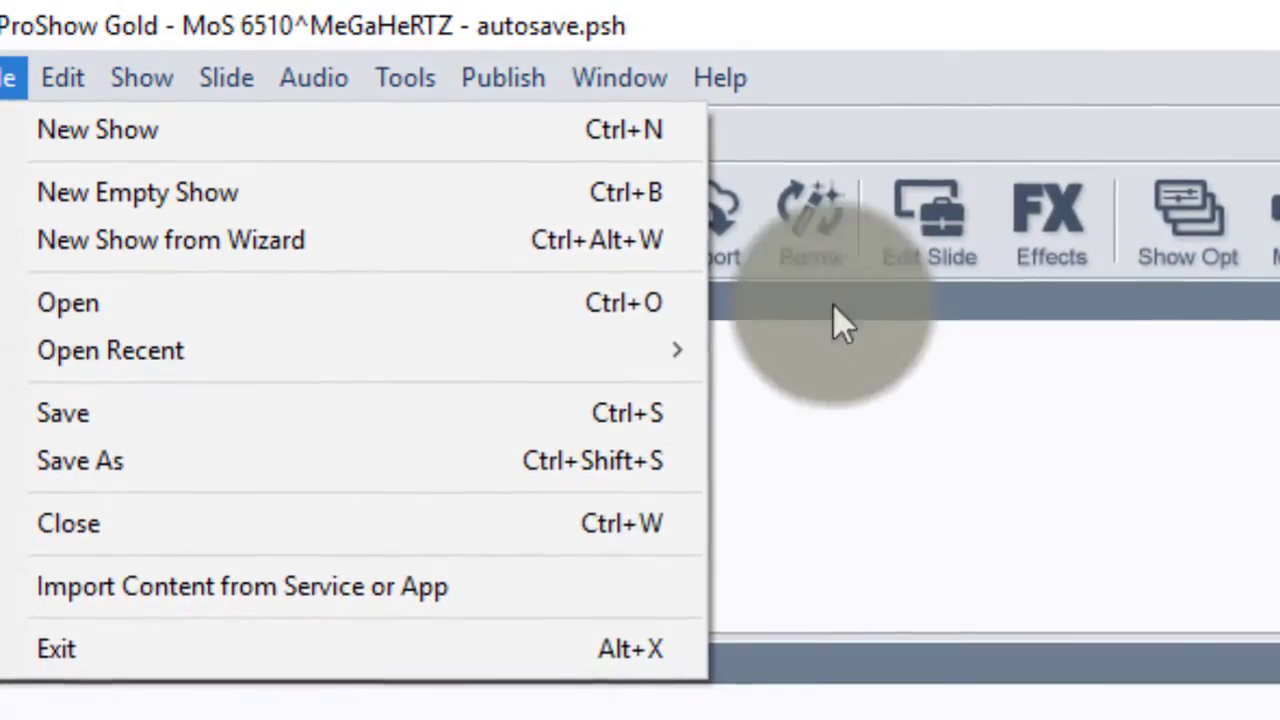
pyautogui.moveTo(563, 365)
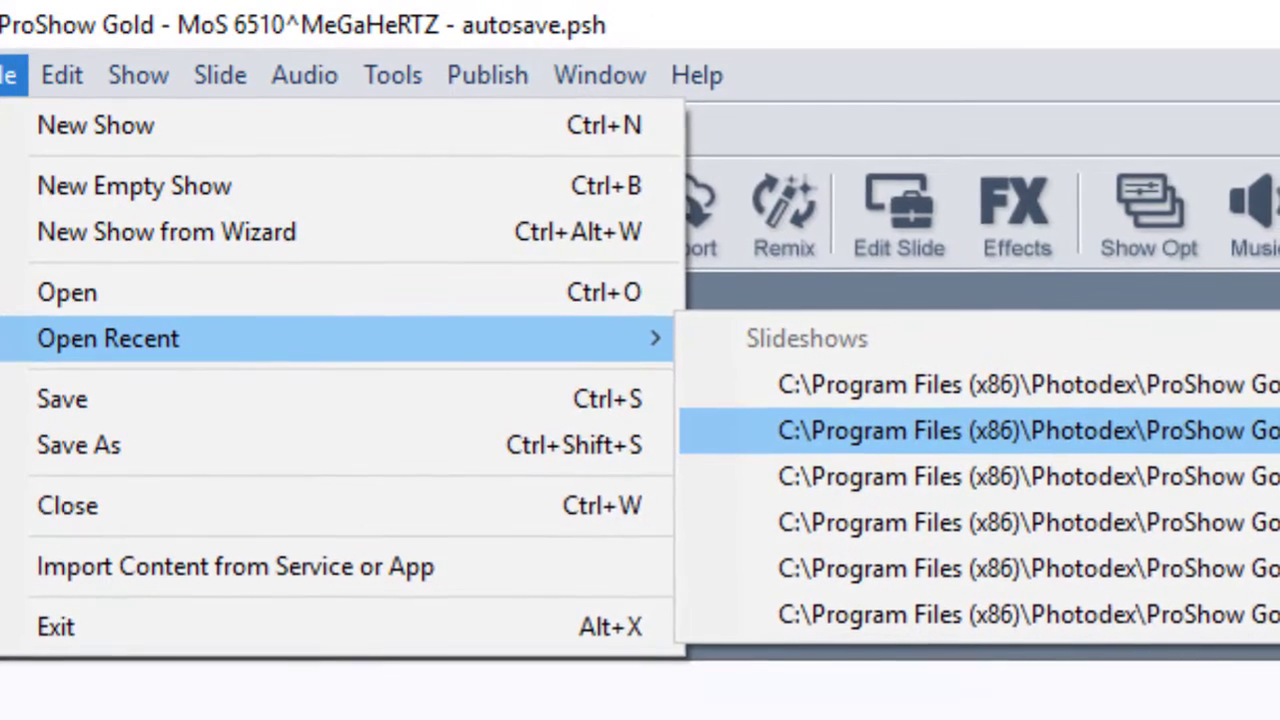
pyautogui.click(1272, 430)
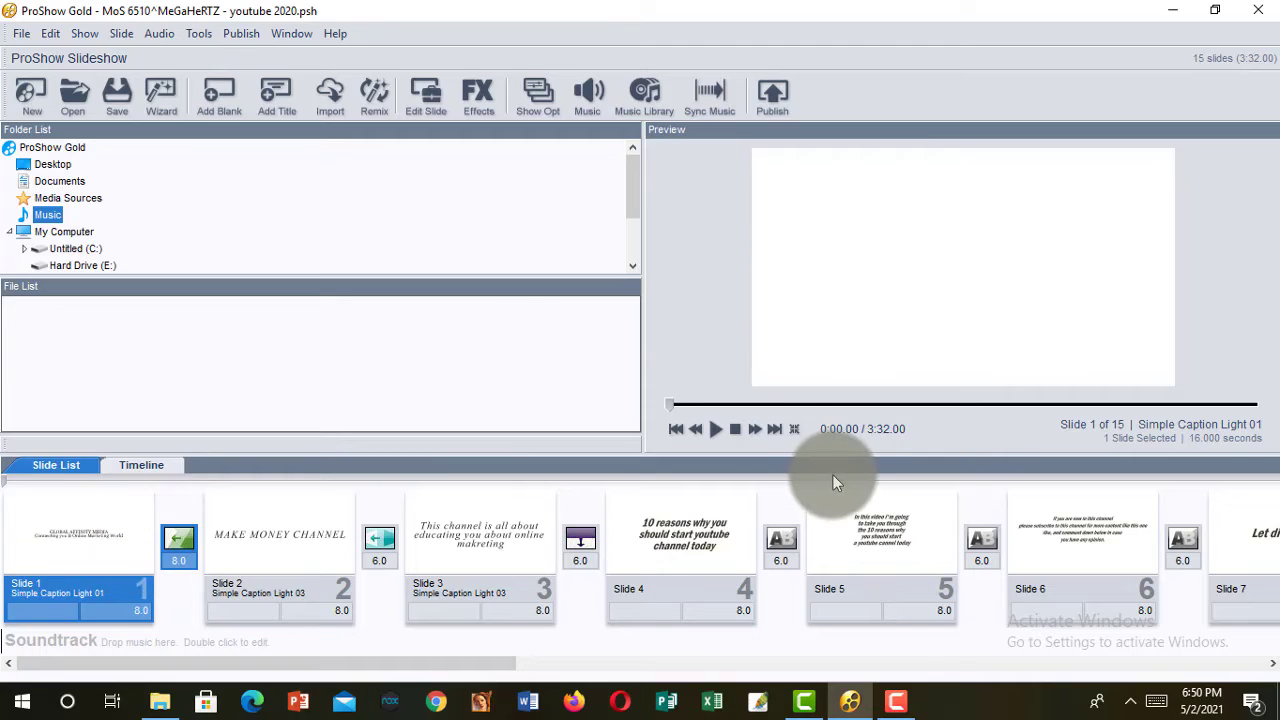
pyautogui.click(718, 429)
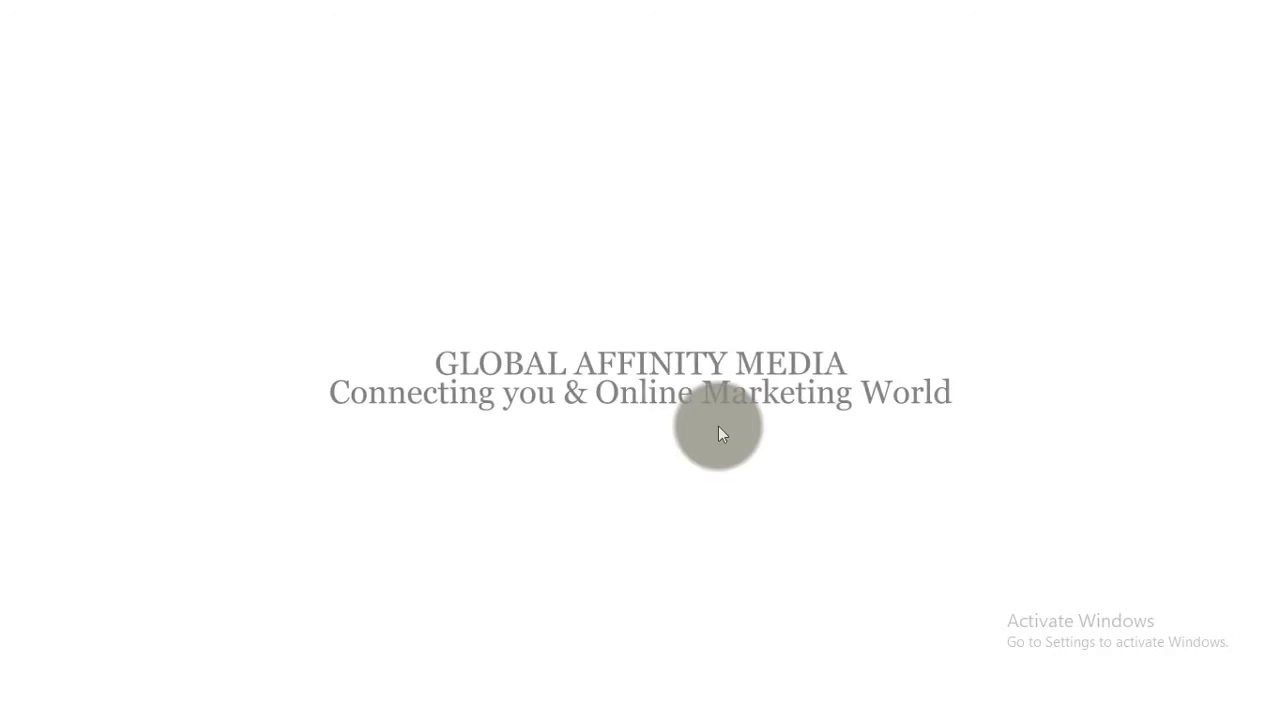
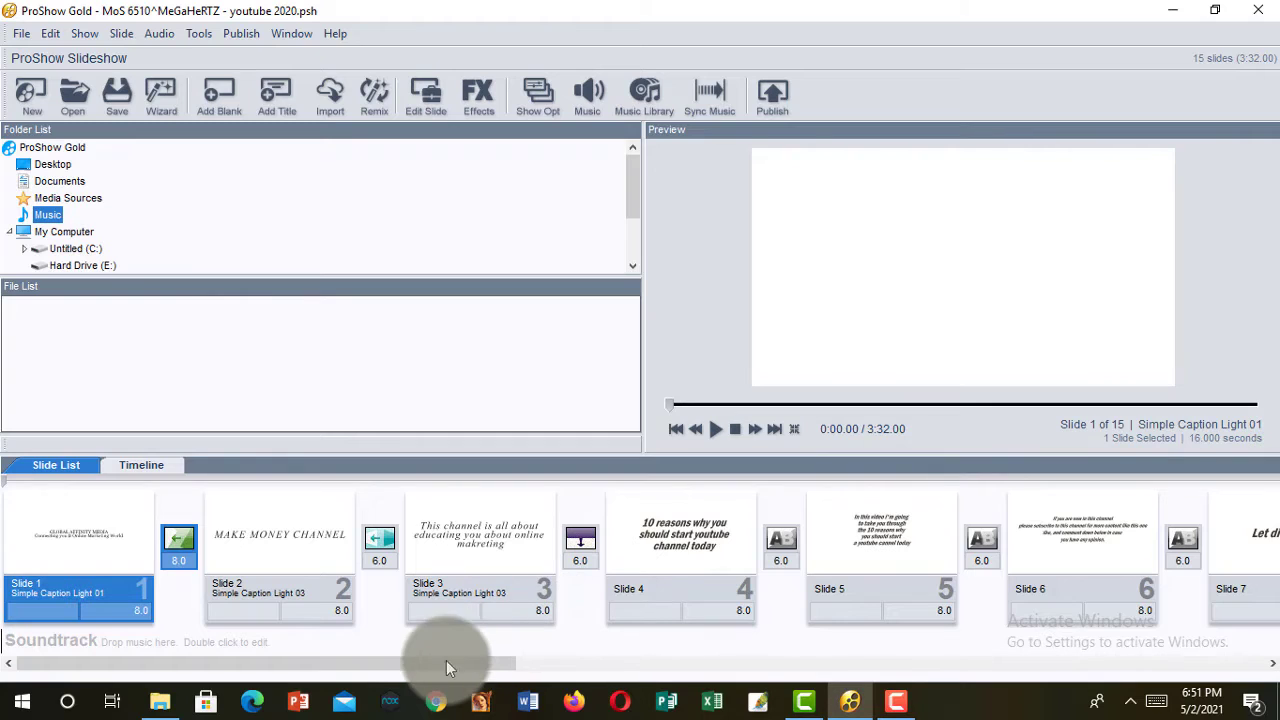
pyautogui.moveTo(437, 665); pyautogui.dragTo(1270, 638)
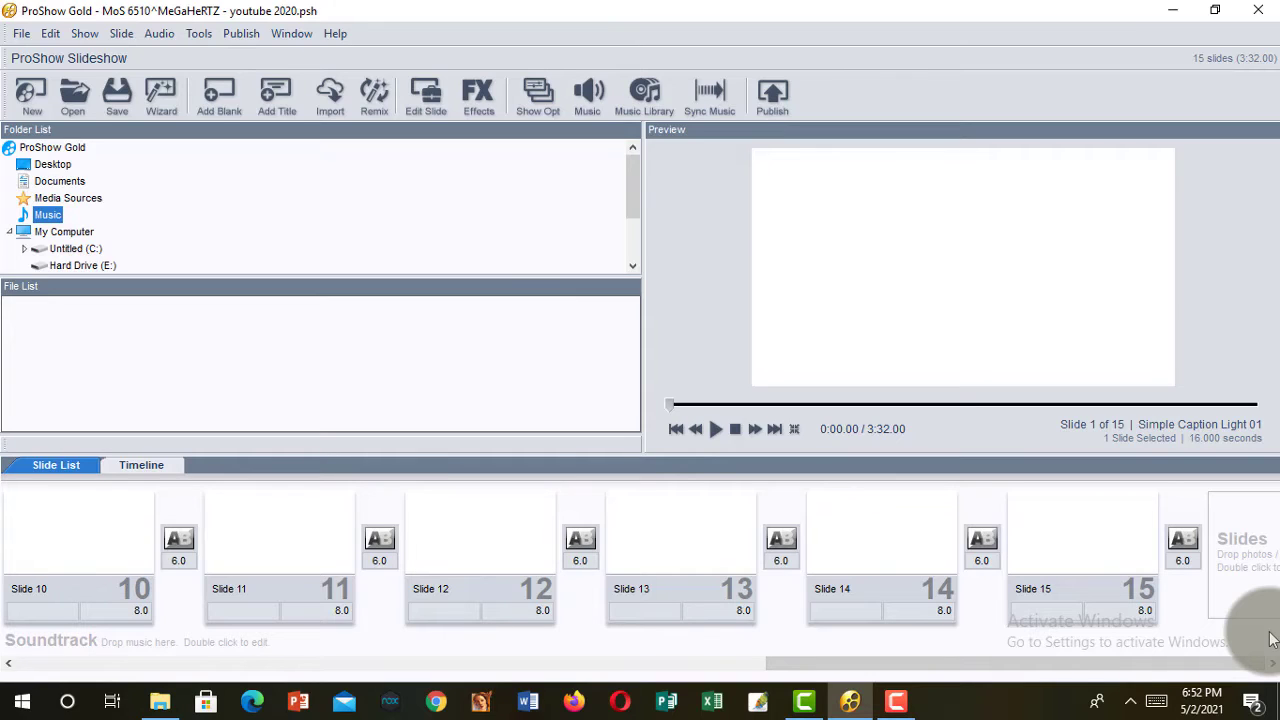
# Look through the slide styles of all categories in the Effects library, leaving without applying any
pyautogui.click(484, 112)
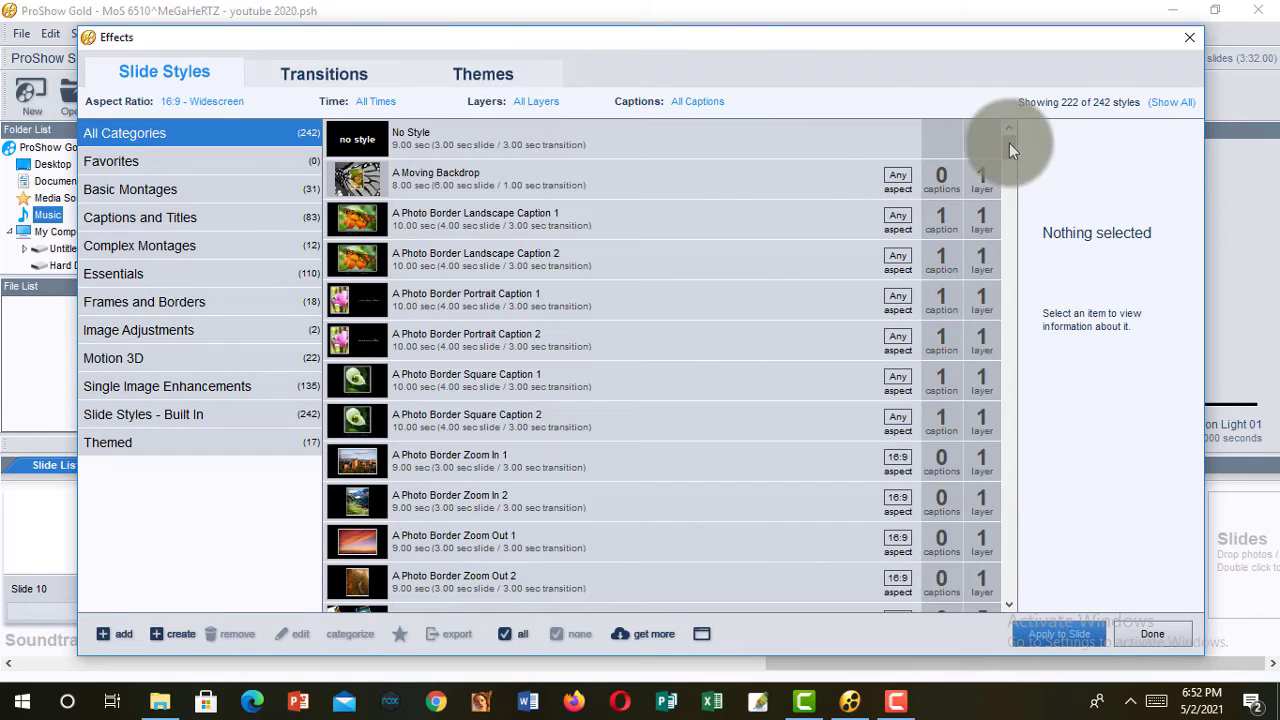
pyautogui.moveTo(1009, 143); pyautogui.dragTo(1009, 449)
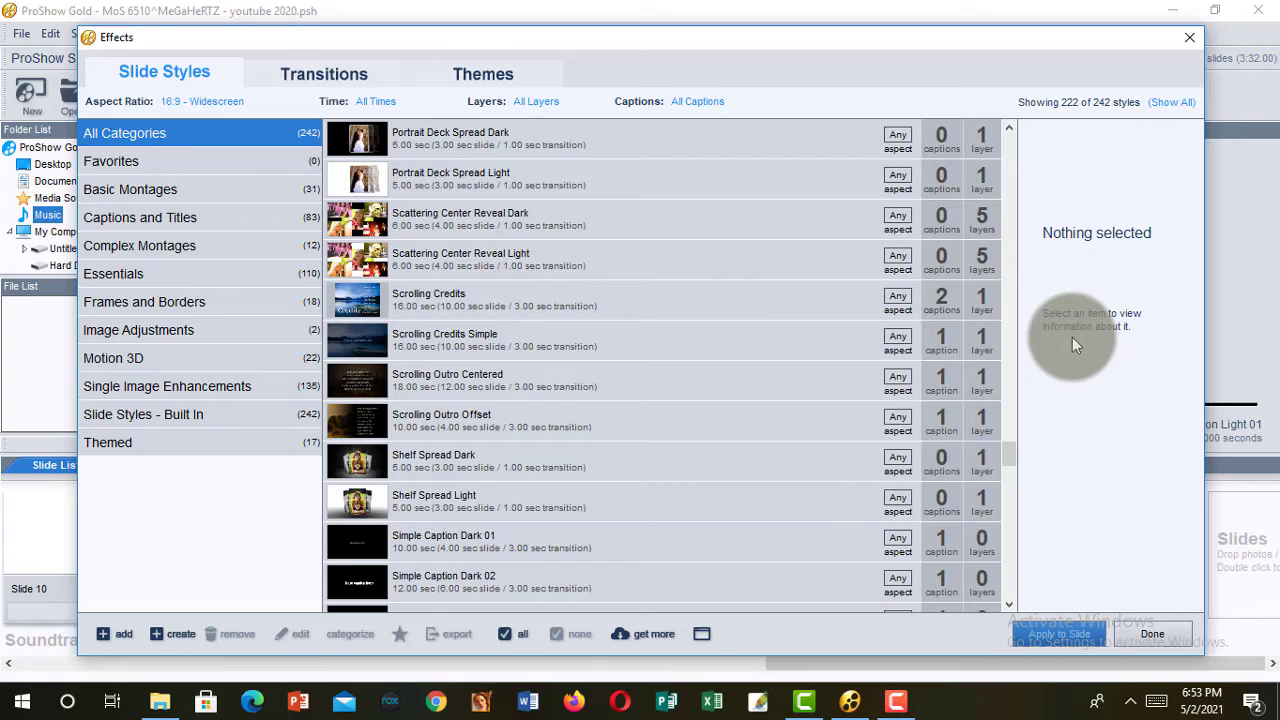
pyautogui.click(1158, 628)
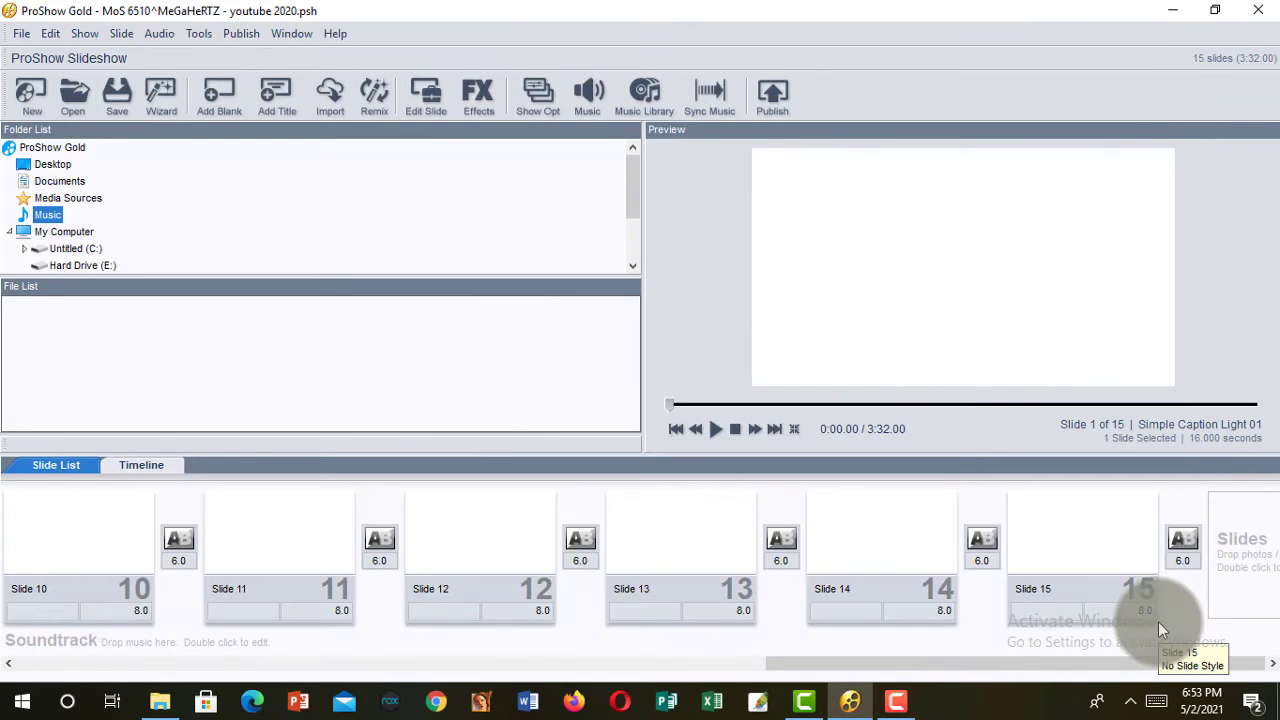
# Create a blank 16:9 widescreen show titled "new 1"
pyautogui.click(31, 113)
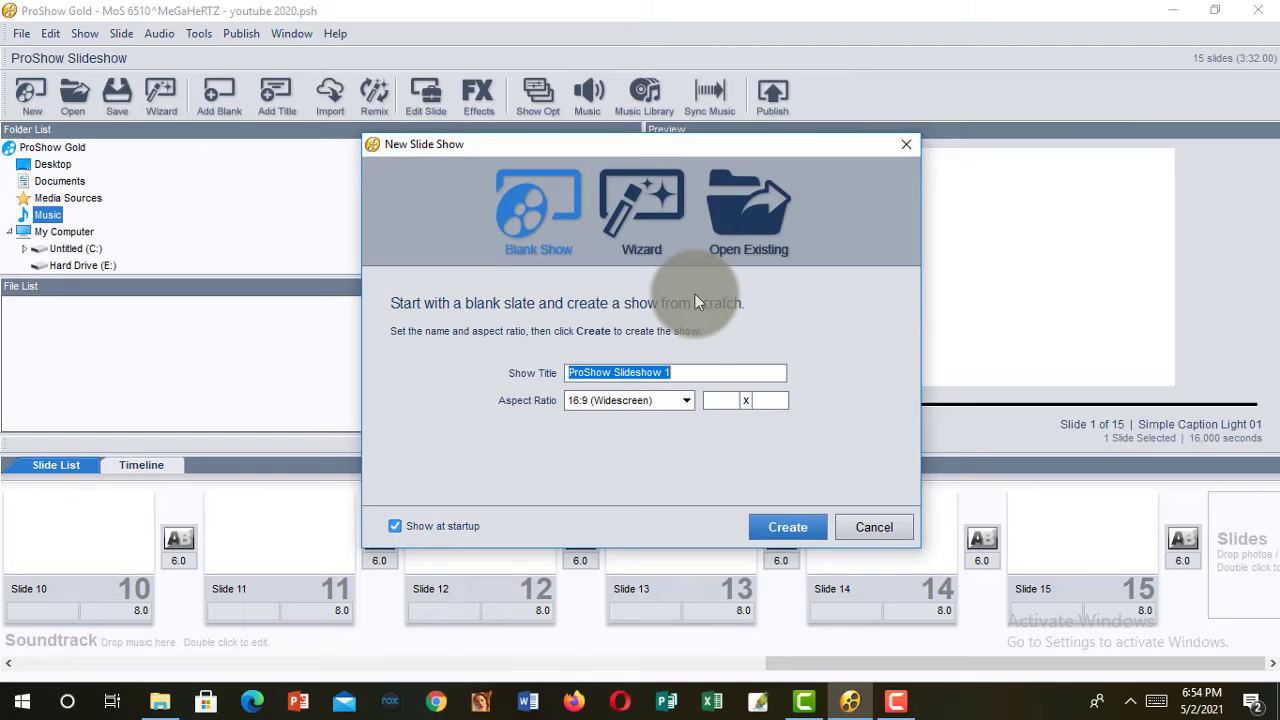
pyautogui.write('n')
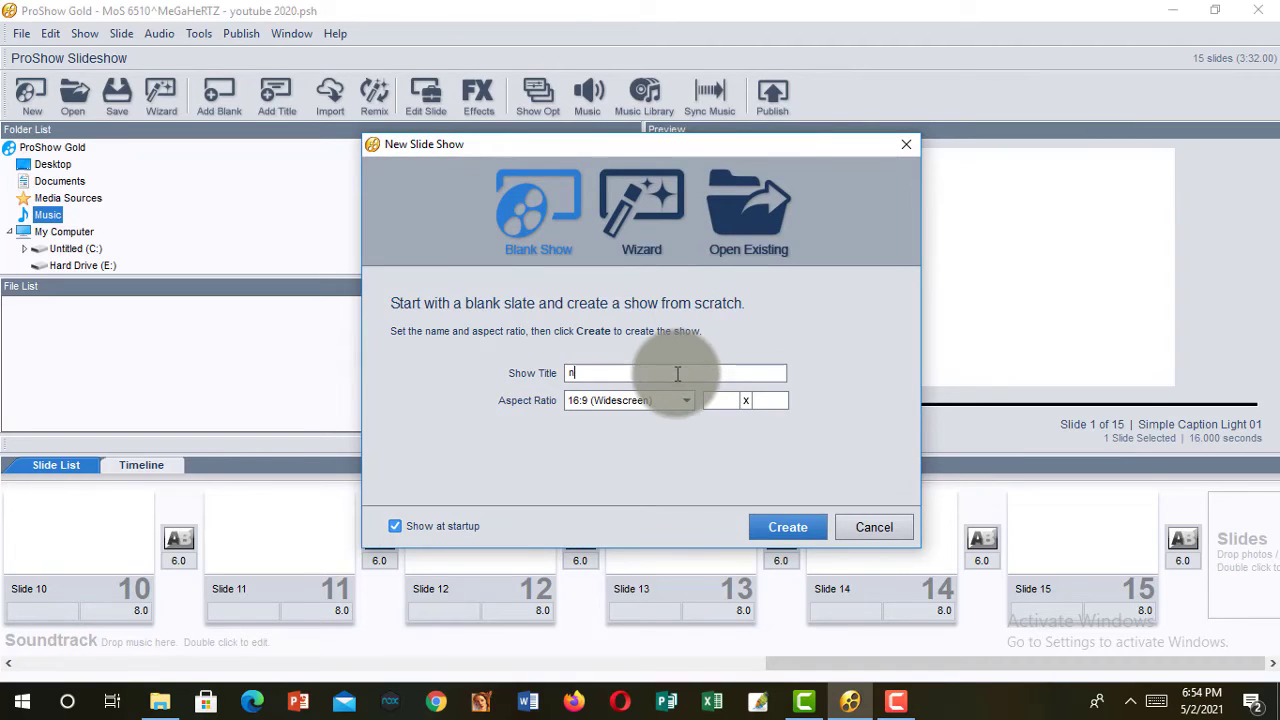
pyautogui.write('ew 2')
pyautogui.press('BackSpace')
pyautogui.write('1')
pyautogui.press('Return')
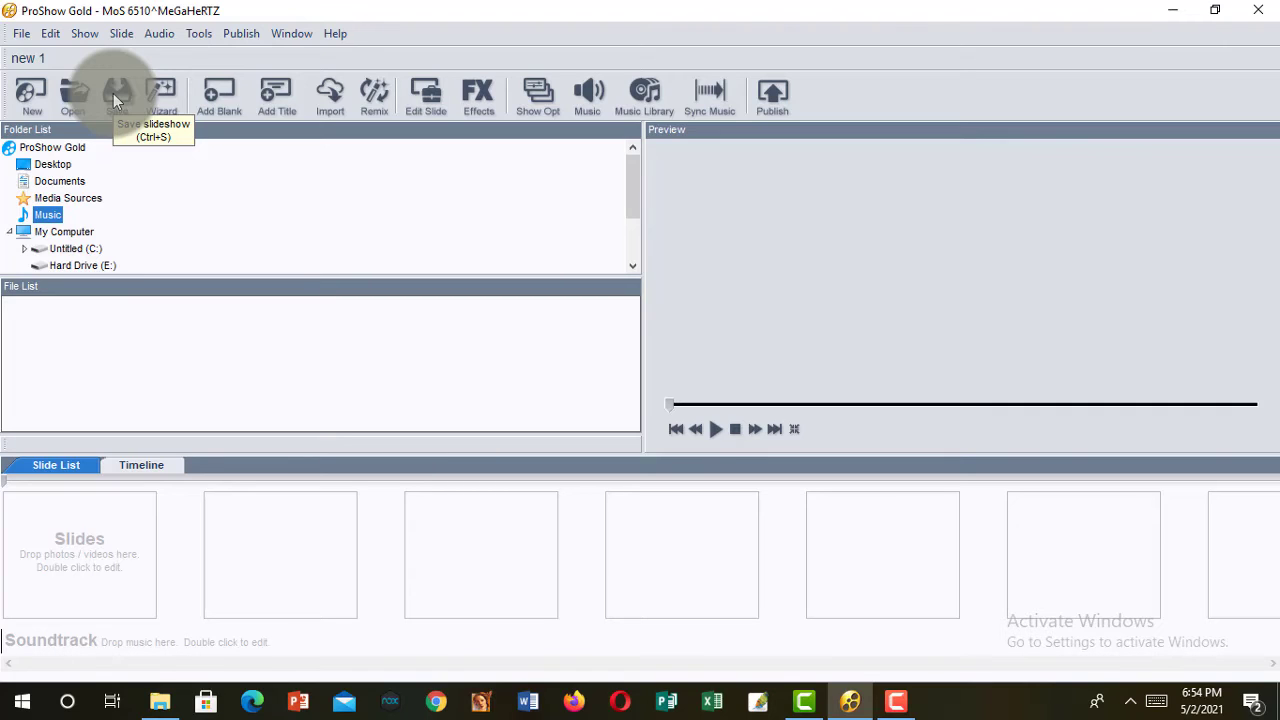
# Add a blank slide and a title slide with the caption text "Hioe to use Proshow gold"
pyautogui.click(232, 88)
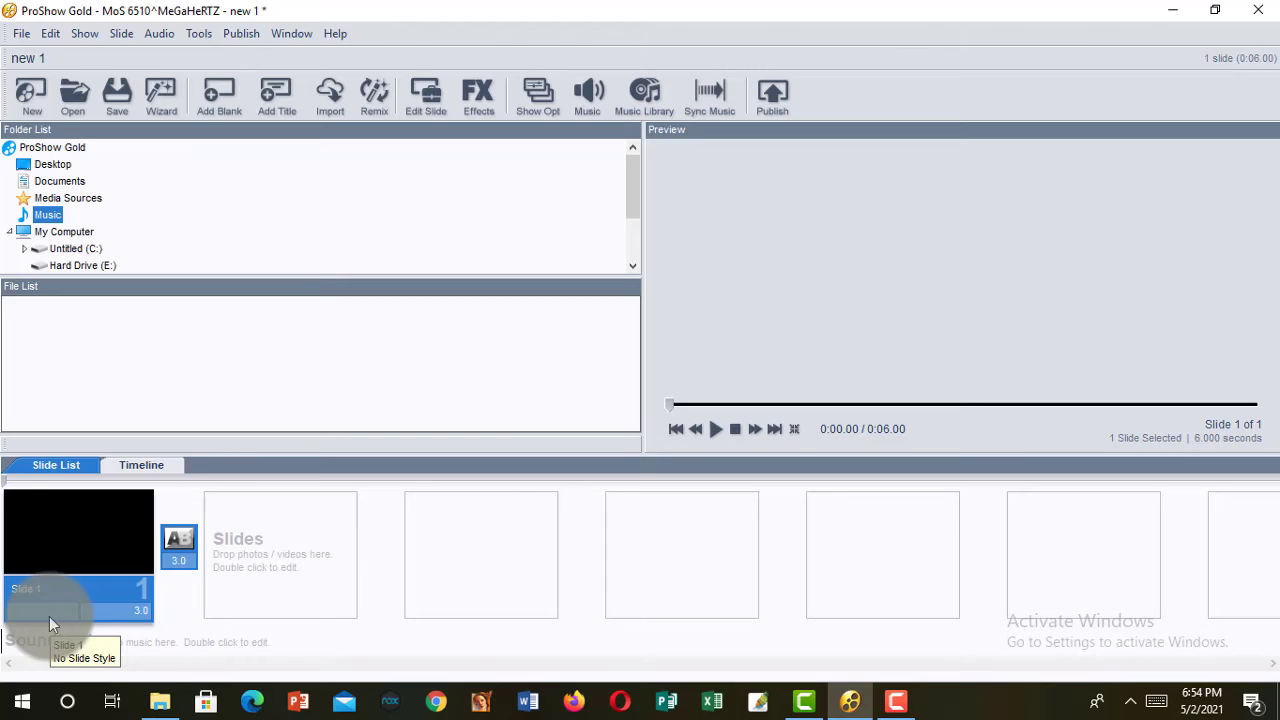
pyautogui.click(281, 106)
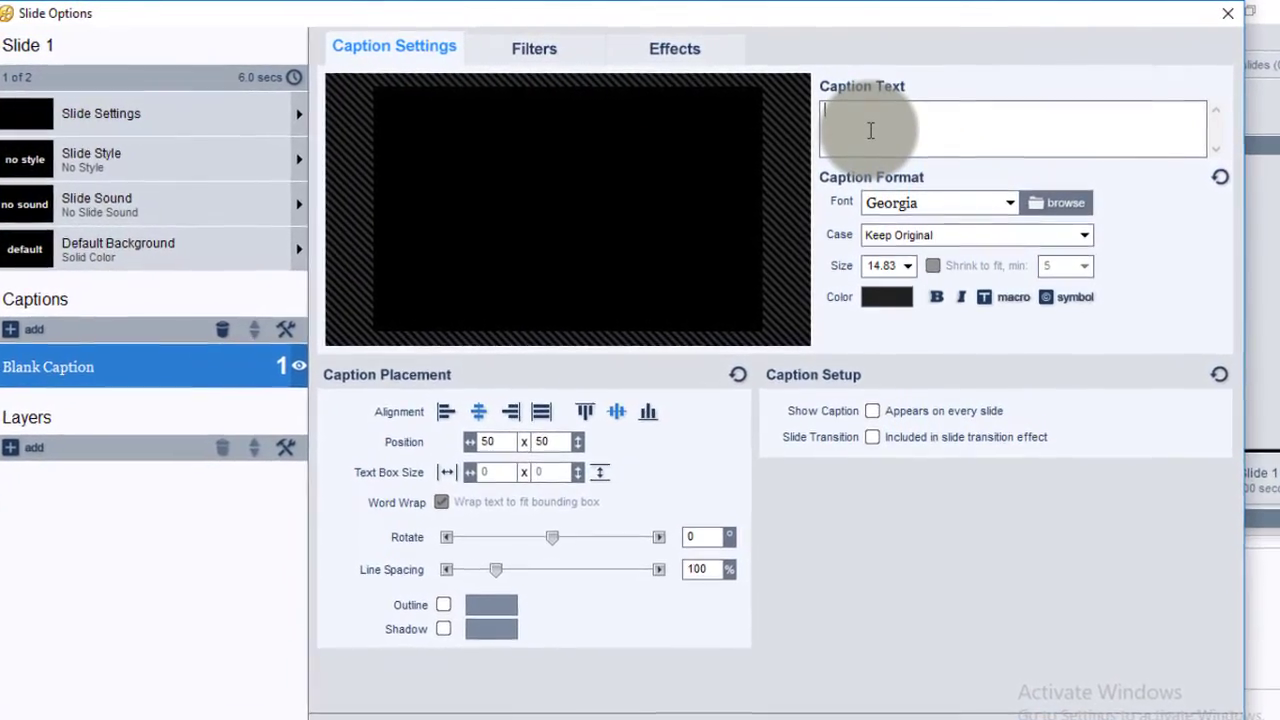
pyautogui.click(870, 133)
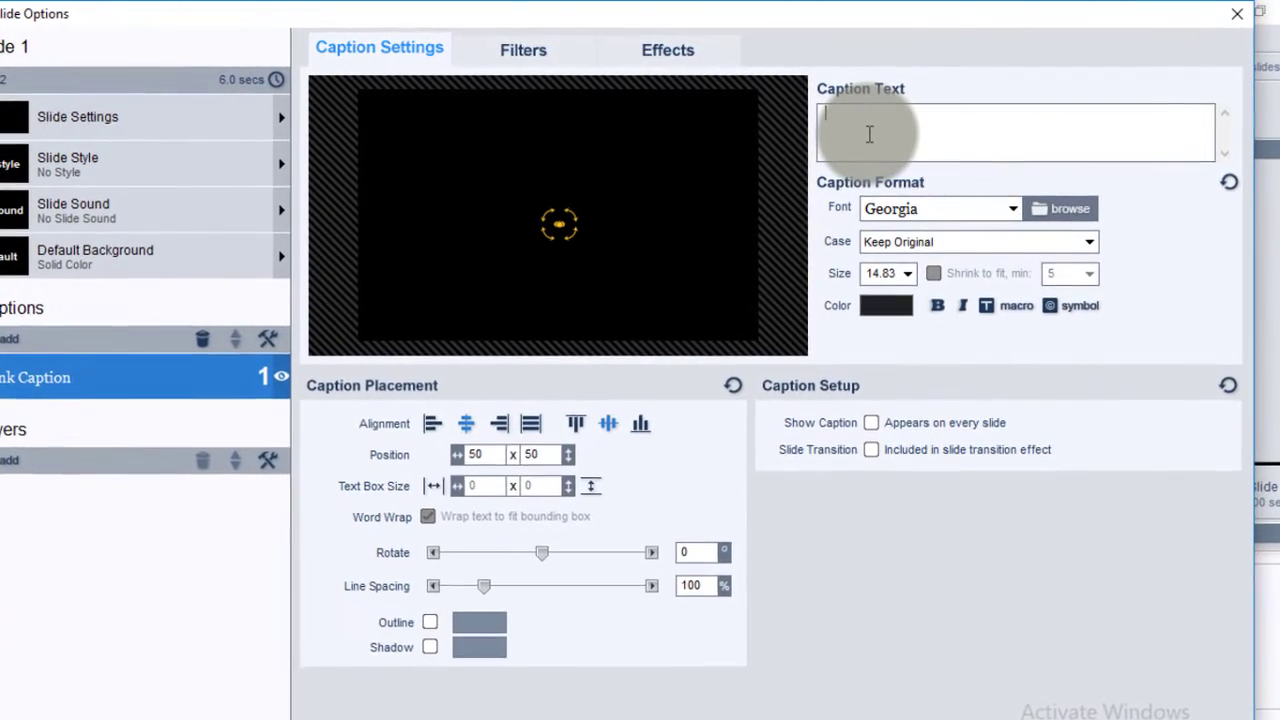
pyautogui.write('How to u')
pyautogui.write('se ')
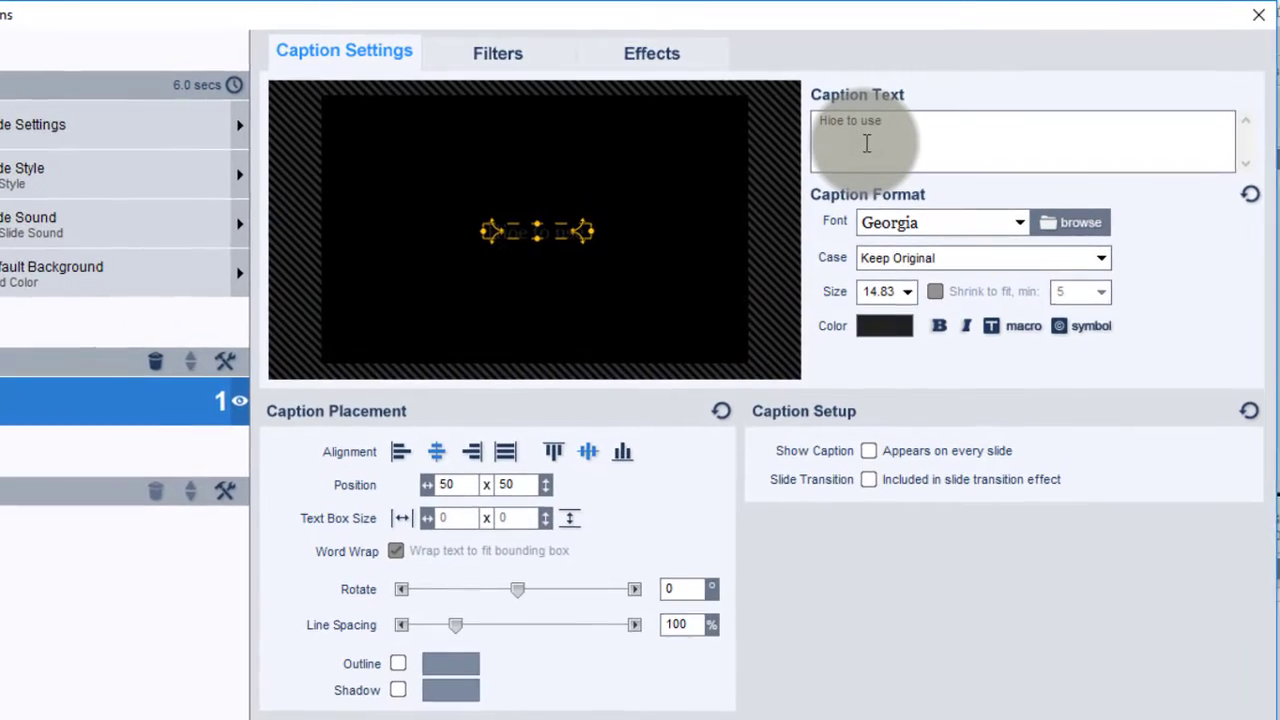
pyautogui.write('Proshow gold')
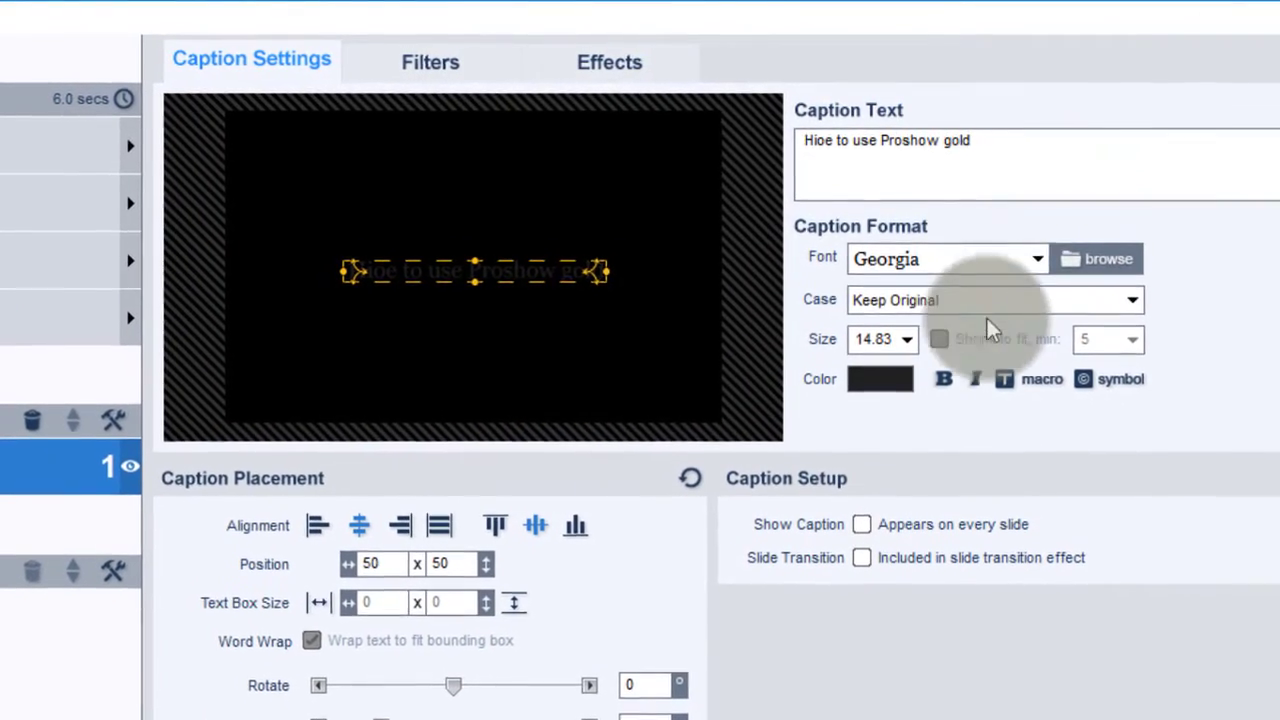
# Set the font size of the title slide's caption to 24
pyautogui.click(905, 339)
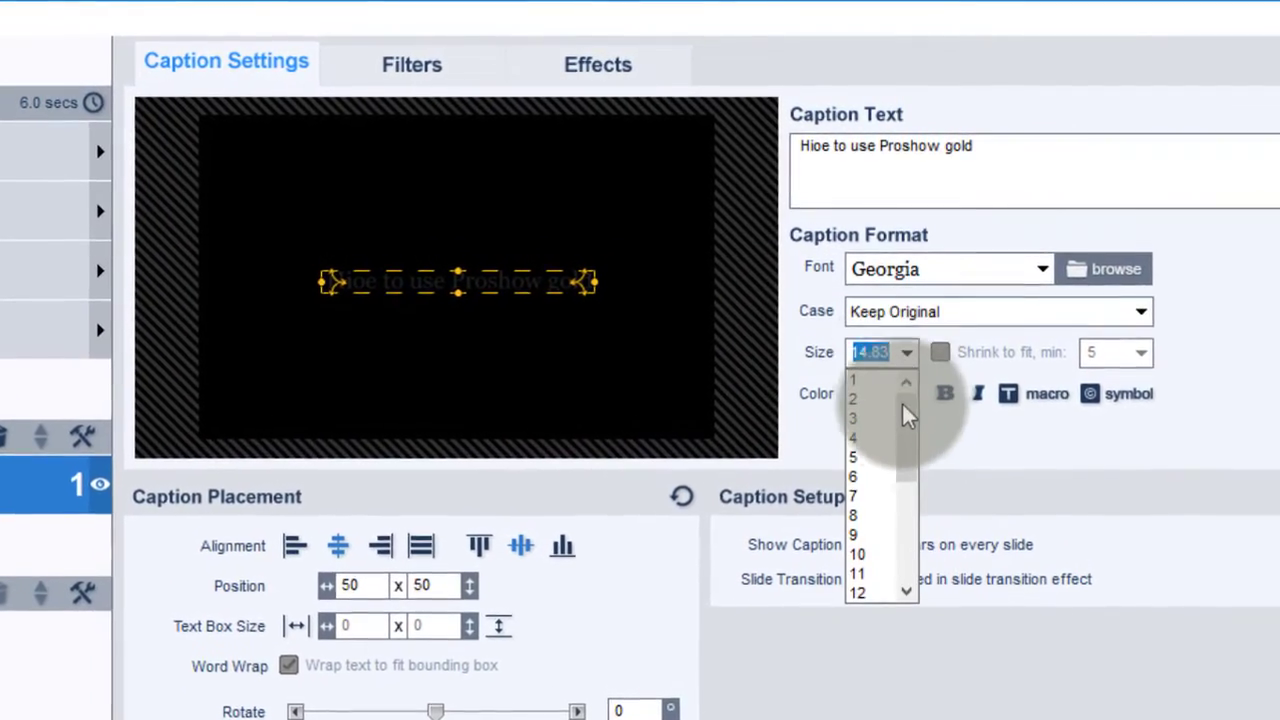
pyautogui.moveTo(906, 478); pyautogui.dragTo(910, 549)
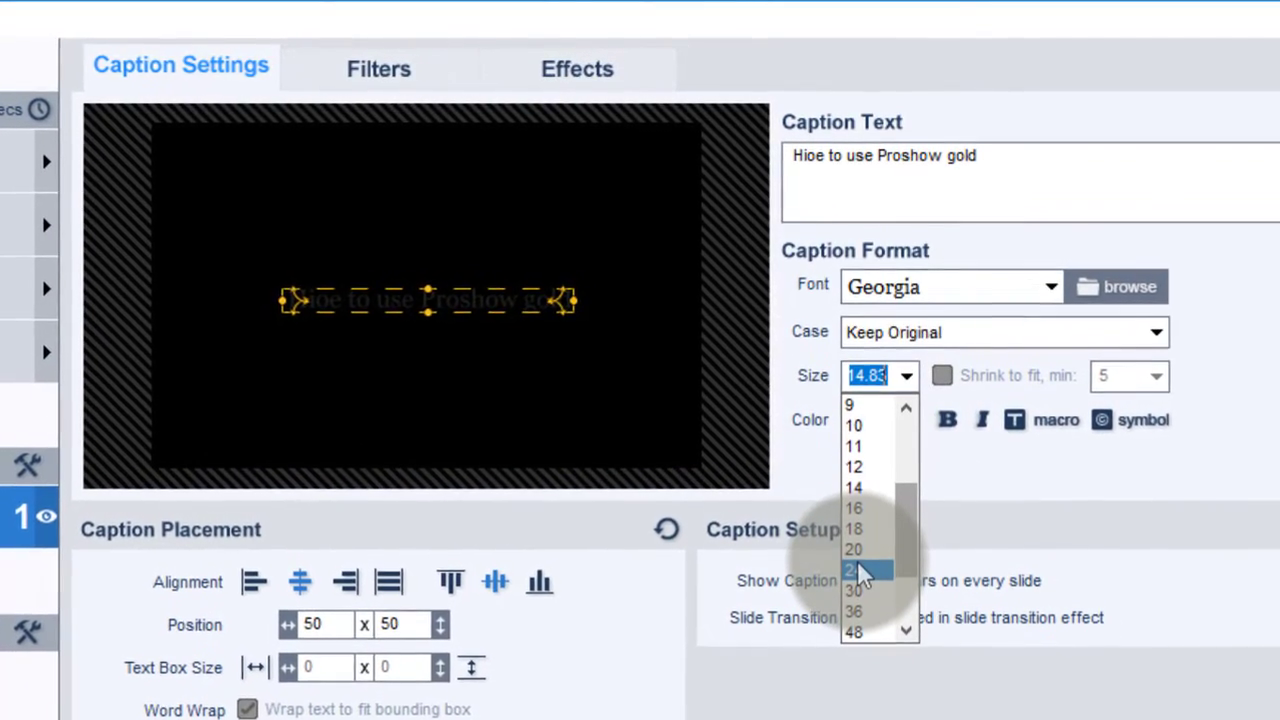
pyautogui.click(858, 562)
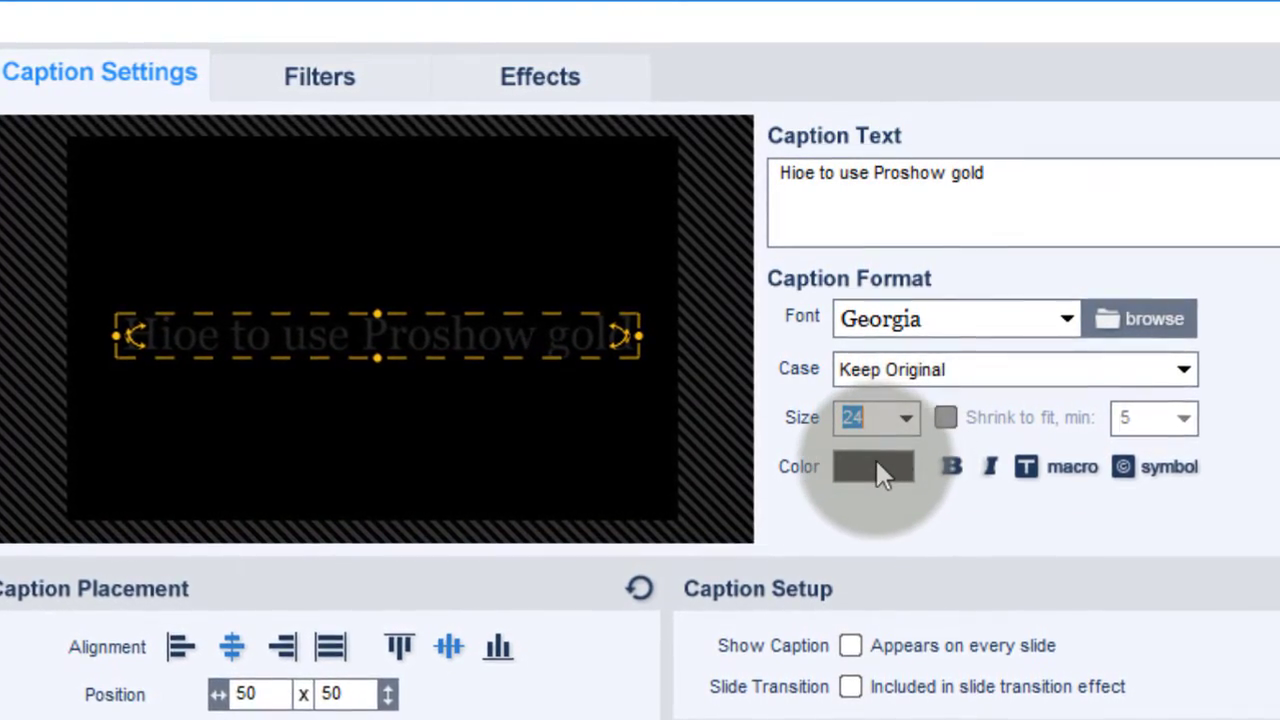
pyautogui.click(873, 463)
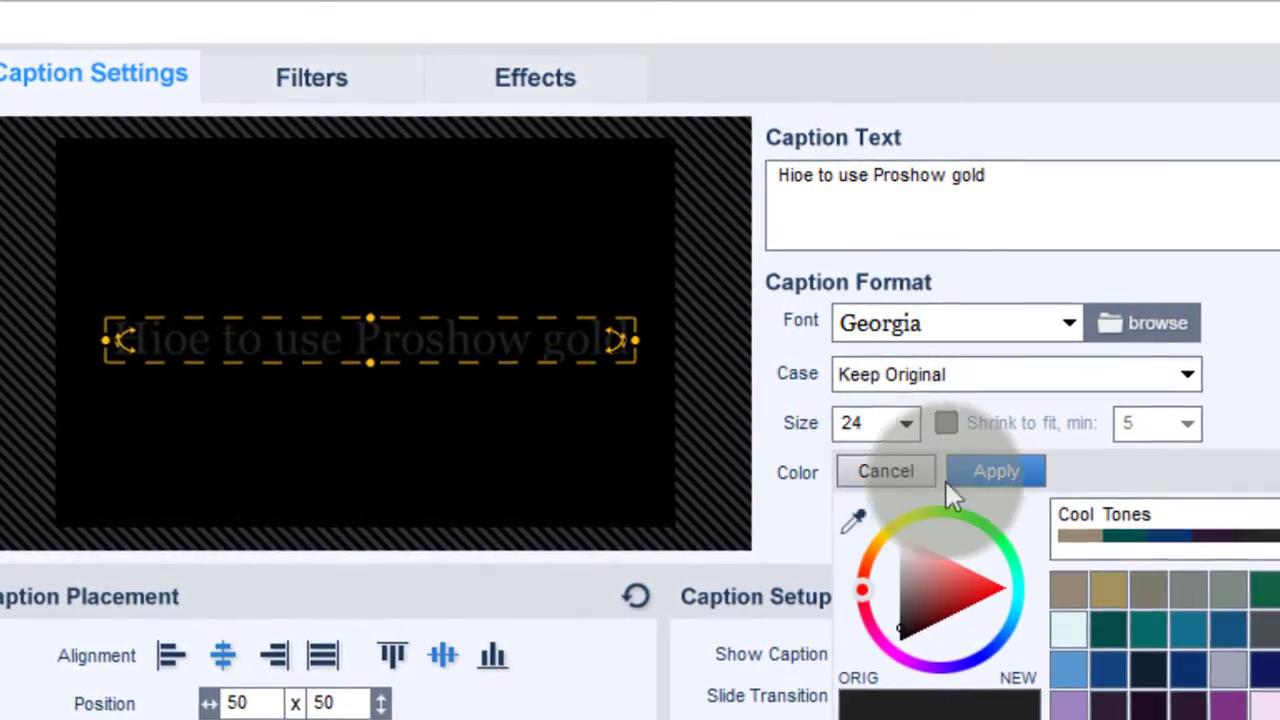
pyautogui.click(973, 521)
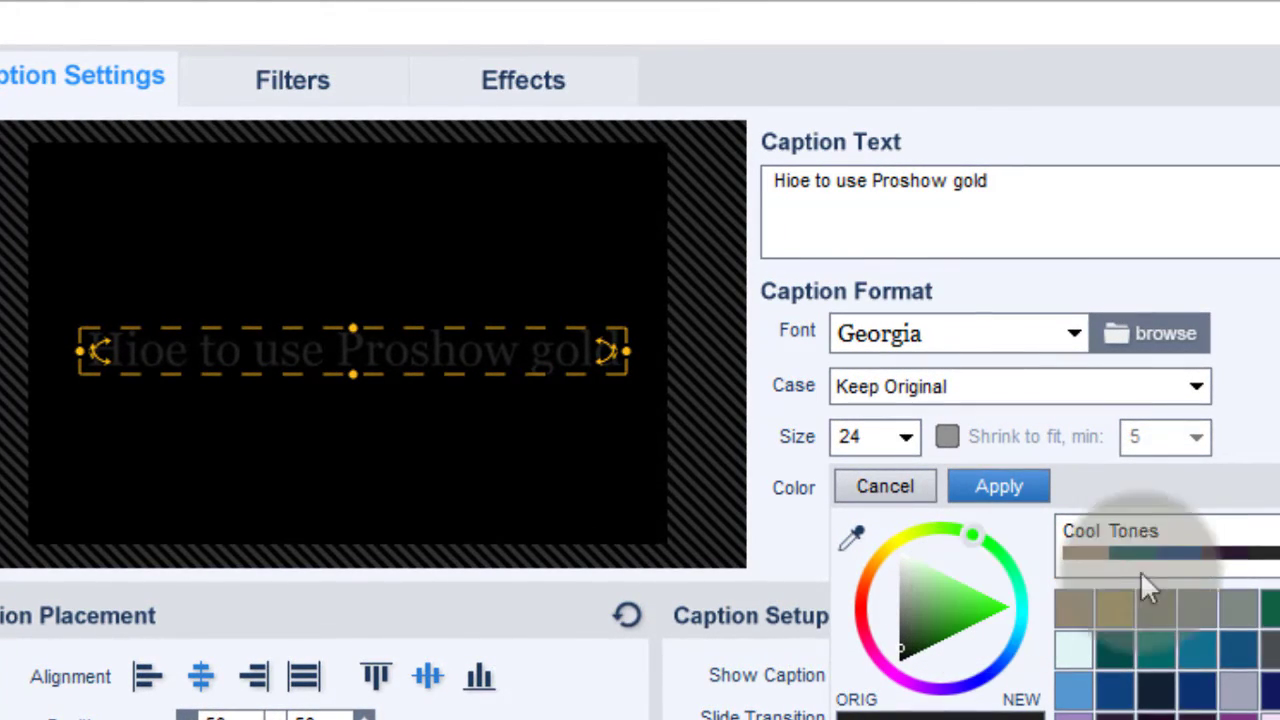
pyautogui.click(1275, 541)
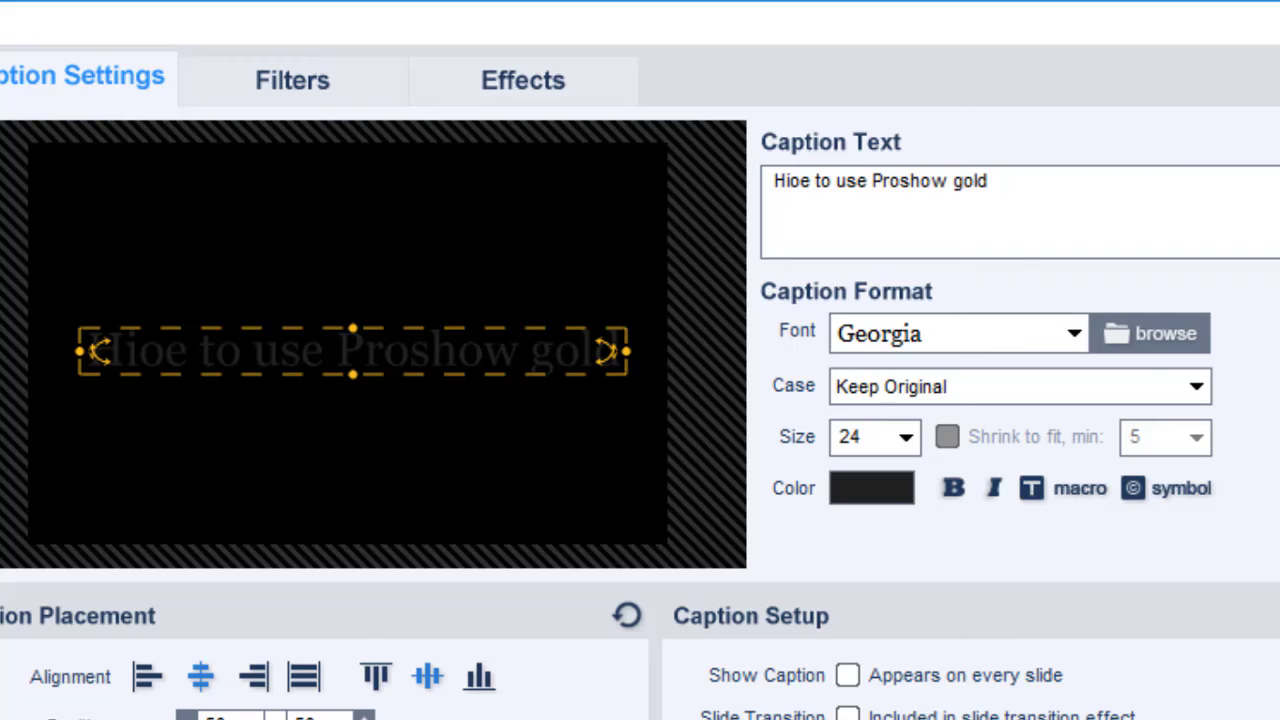
# Pick a green hue for the title slide's caption color and apply it
pyautogui.click(875, 490)
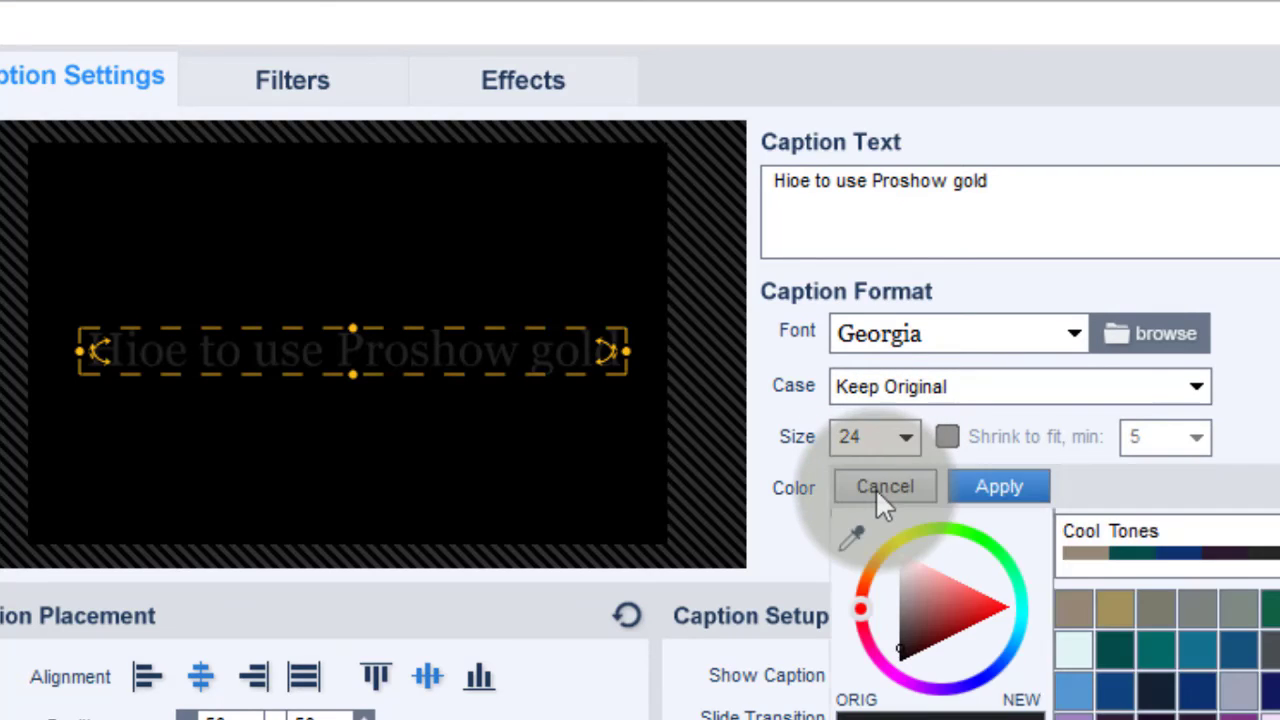
pyautogui.click(973, 539)
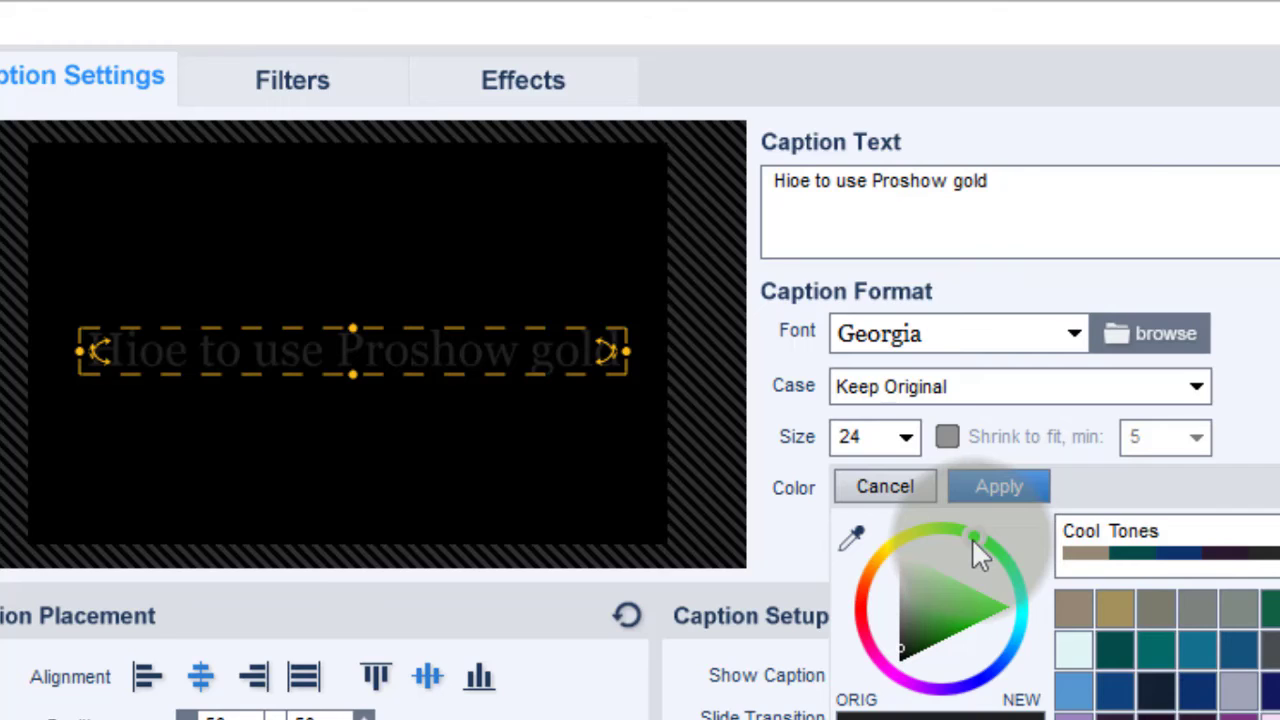
pyautogui.click(996, 479)
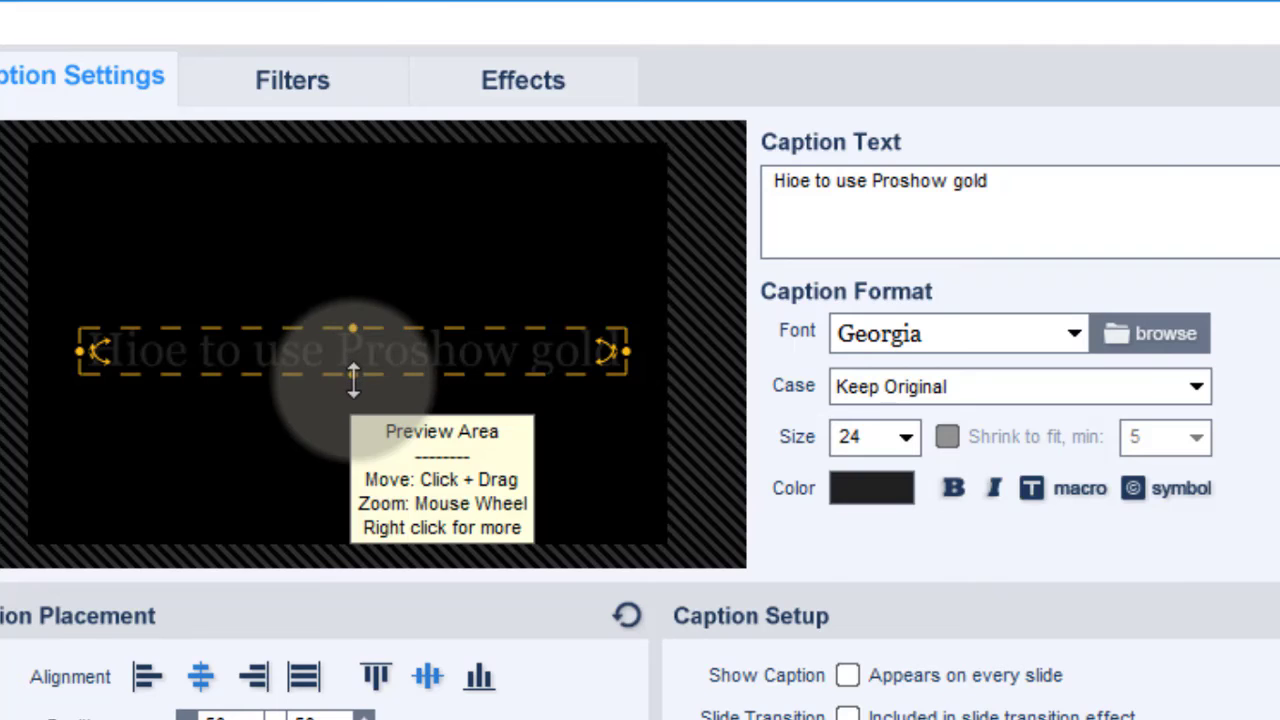
# Scale the caption directly in the slide preview to a font size of about 26
pyautogui.scroll(6, 353, 378)
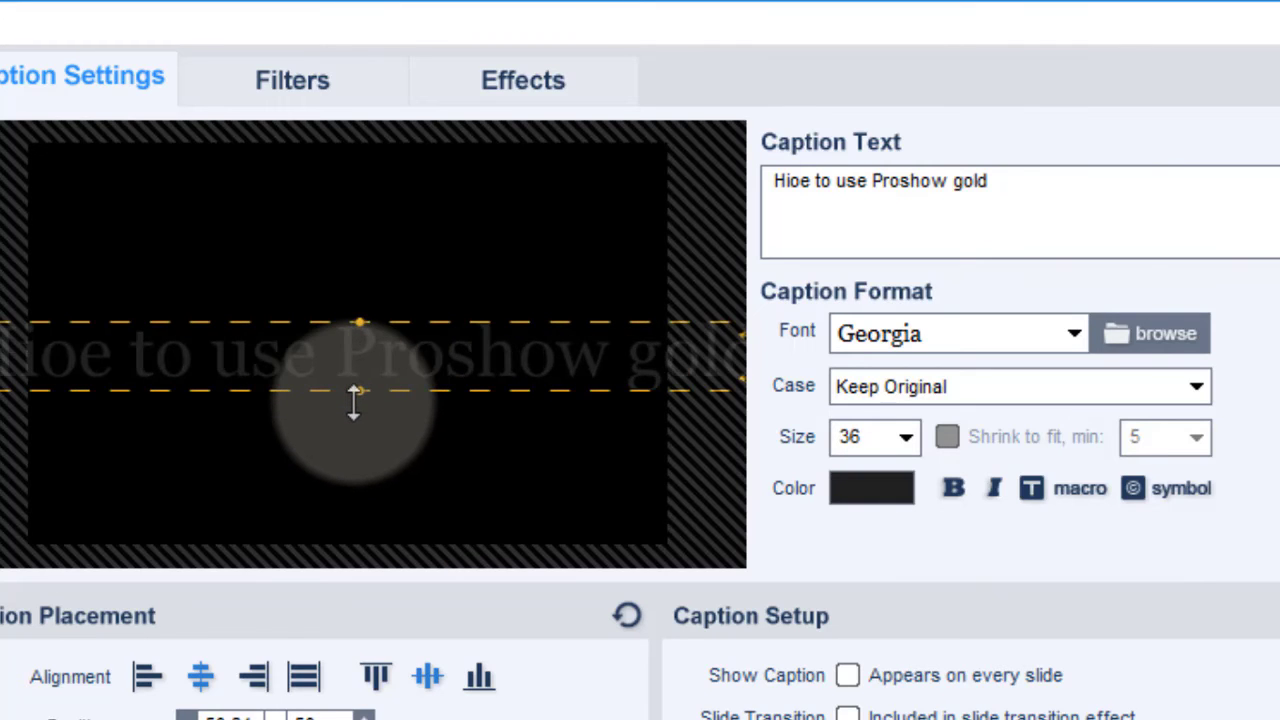
pyautogui.moveTo(353, 398); pyautogui.dragTo(353, 380)
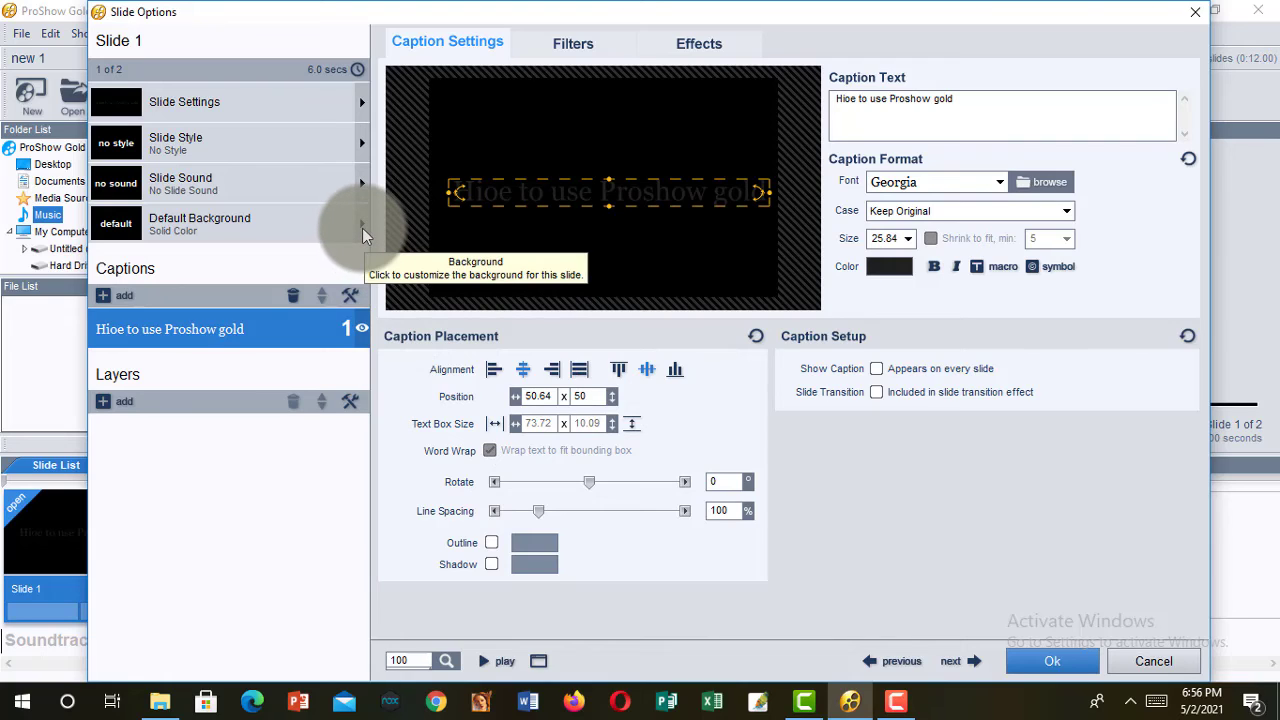
# Switch slide 1's background from the show default to a custom image and start choosing an image file
pyautogui.click(361, 227)
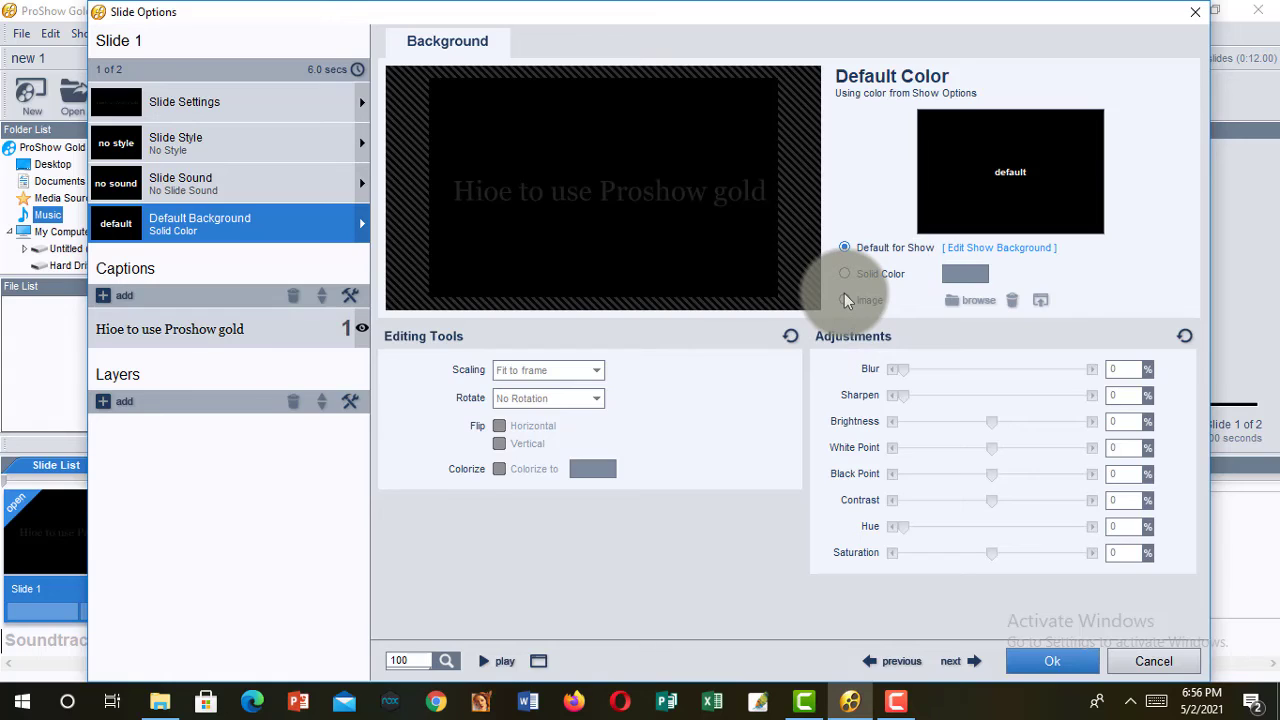
pyautogui.click(845, 300)
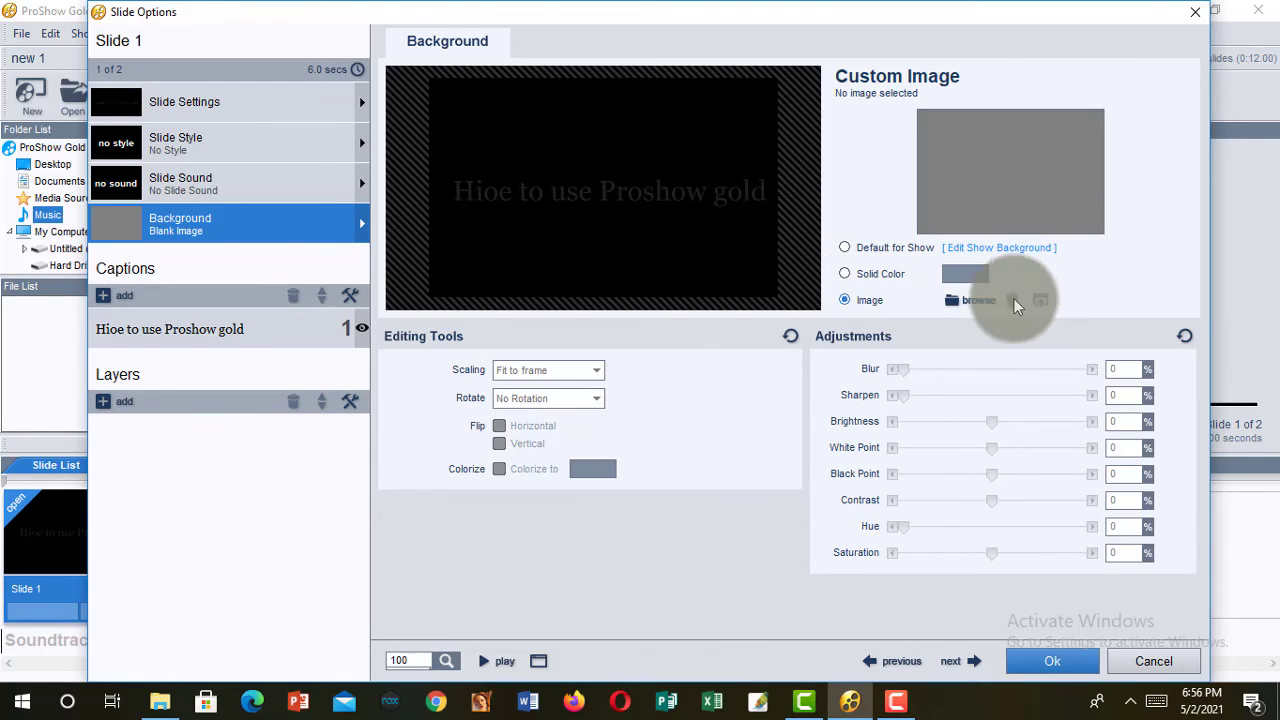
pyautogui.click(968, 303)
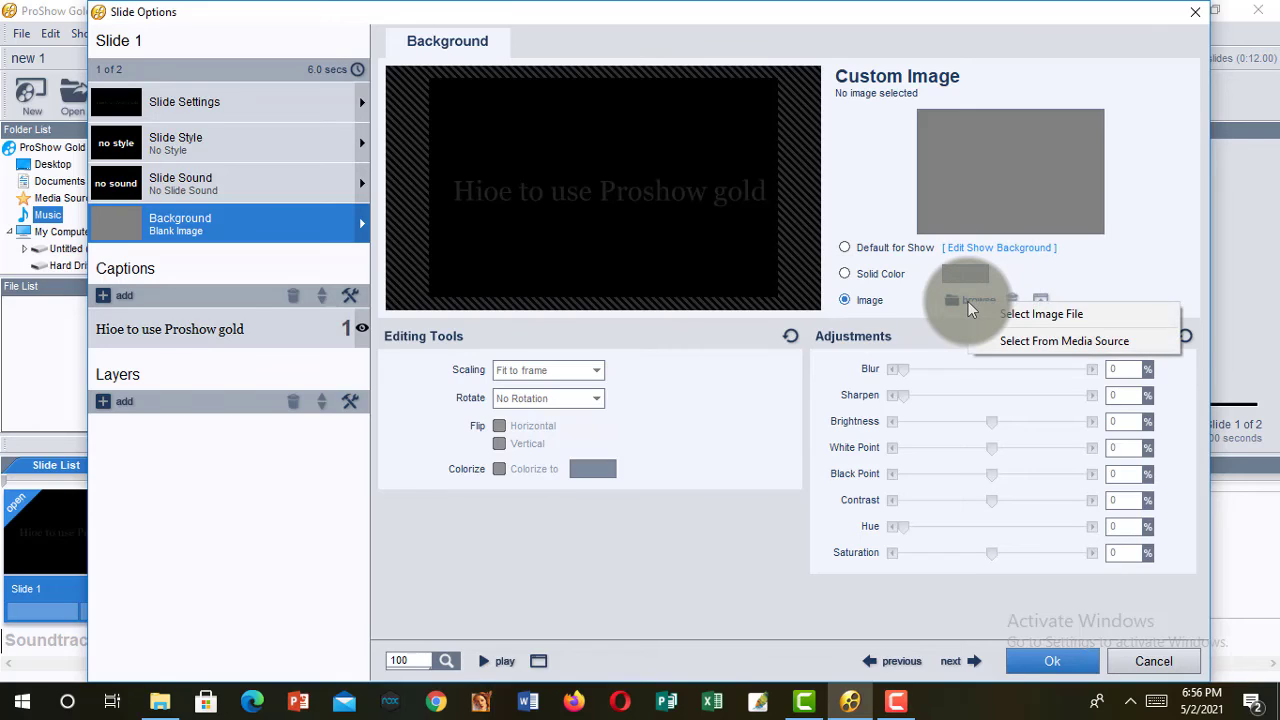
pyautogui.click(1035, 316)
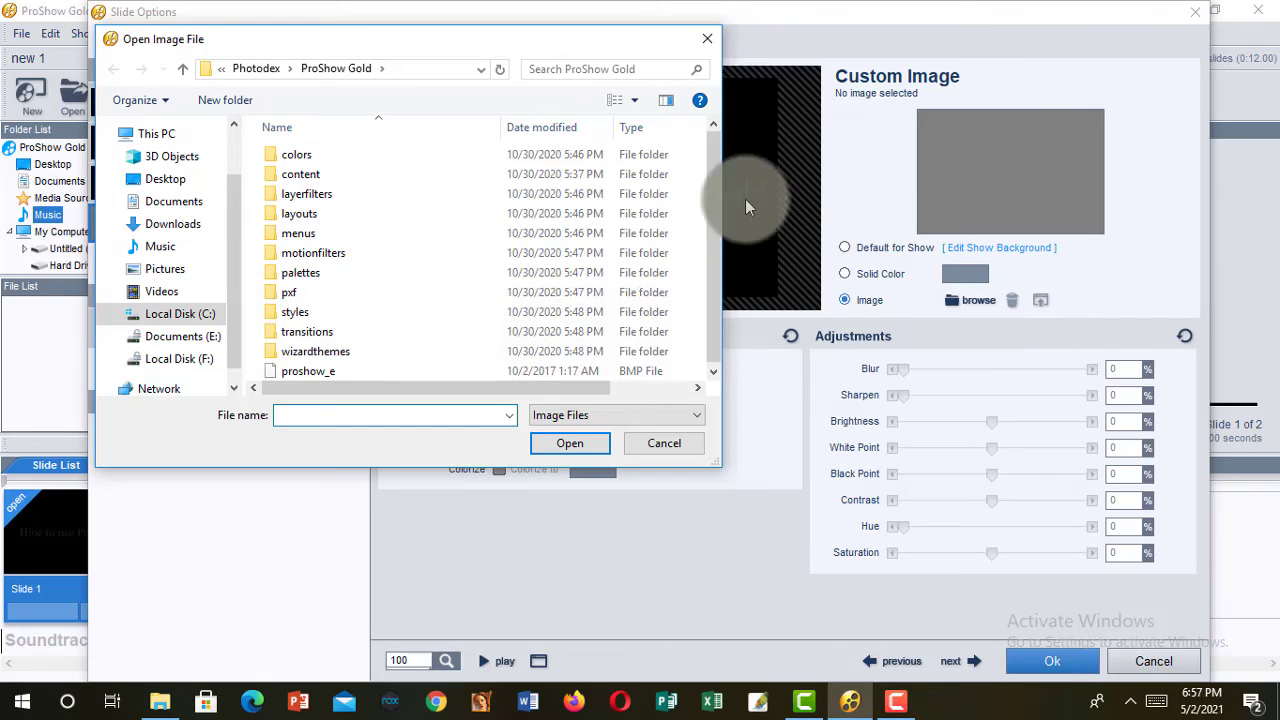
# Browse to the "Royalty freePhotos" folder inside "work on you tube" on the Documents (E:) drive
pyautogui.click(150, 348)
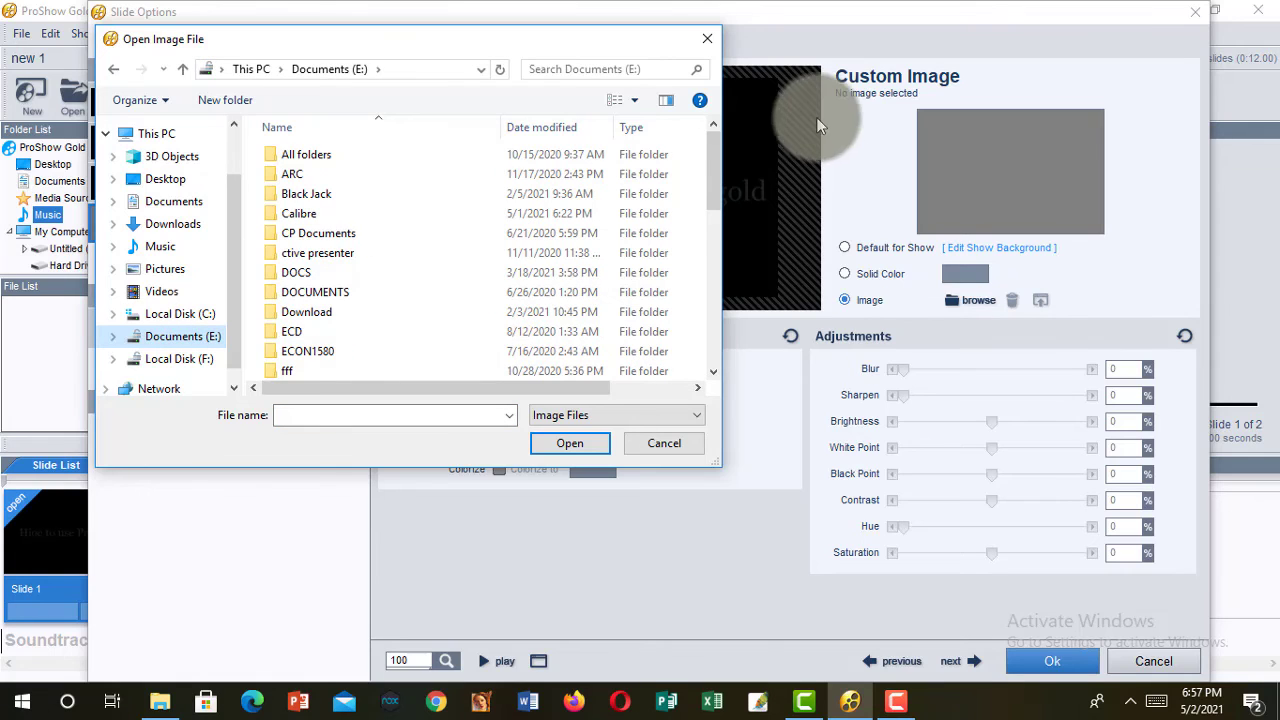
pyautogui.moveTo(713, 172); pyautogui.dragTo(717, 356)
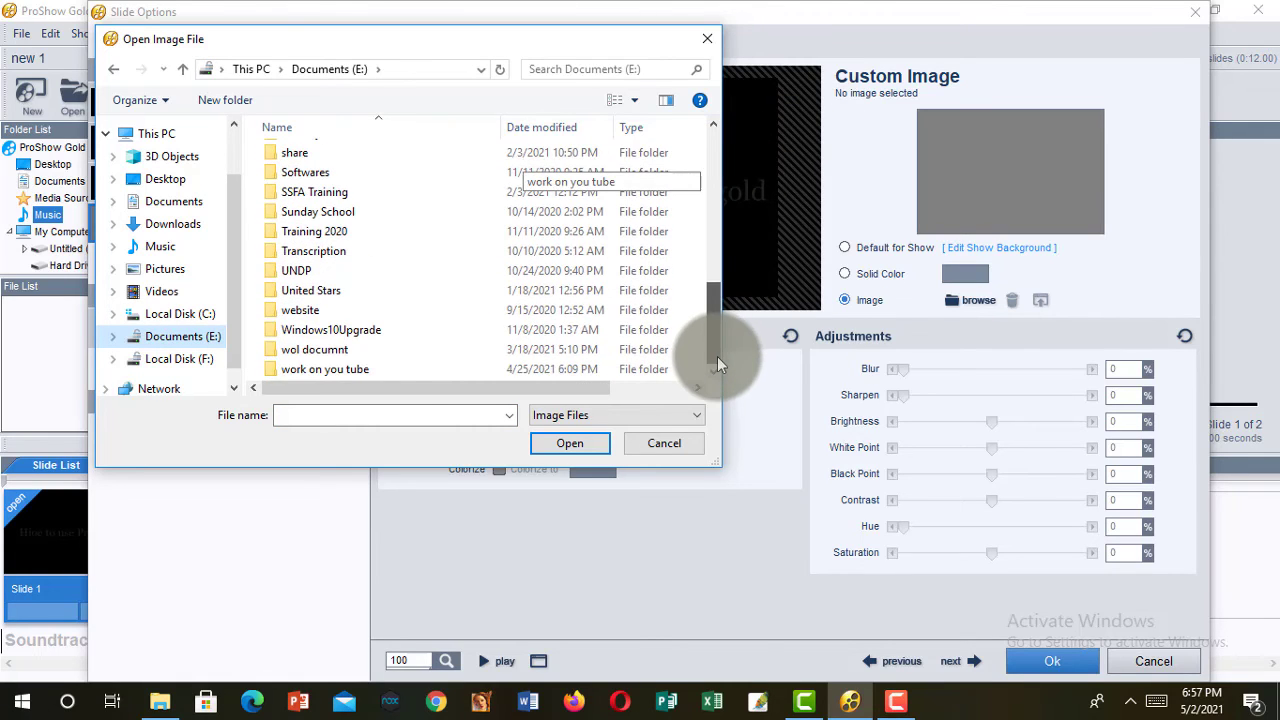
pyautogui.doubleClick(348, 373)
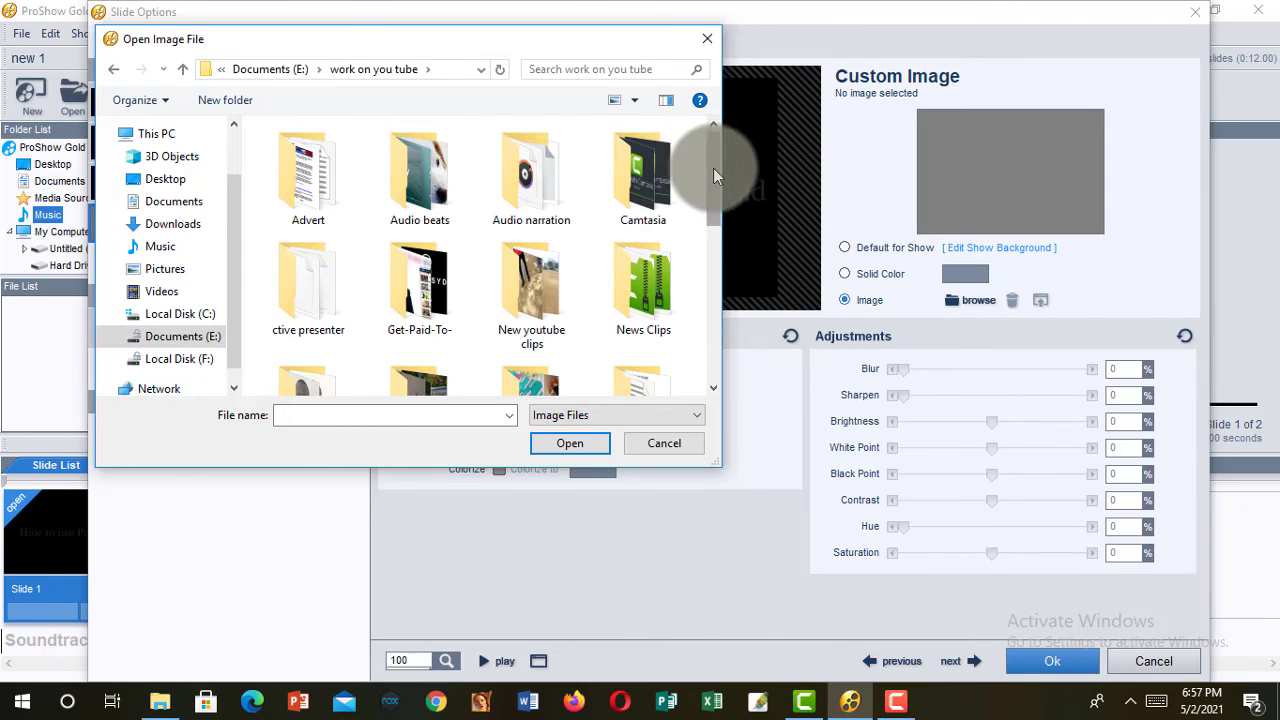
pyautogui.moveTo(713, 176); pyautogui.dragTo(714, 254)
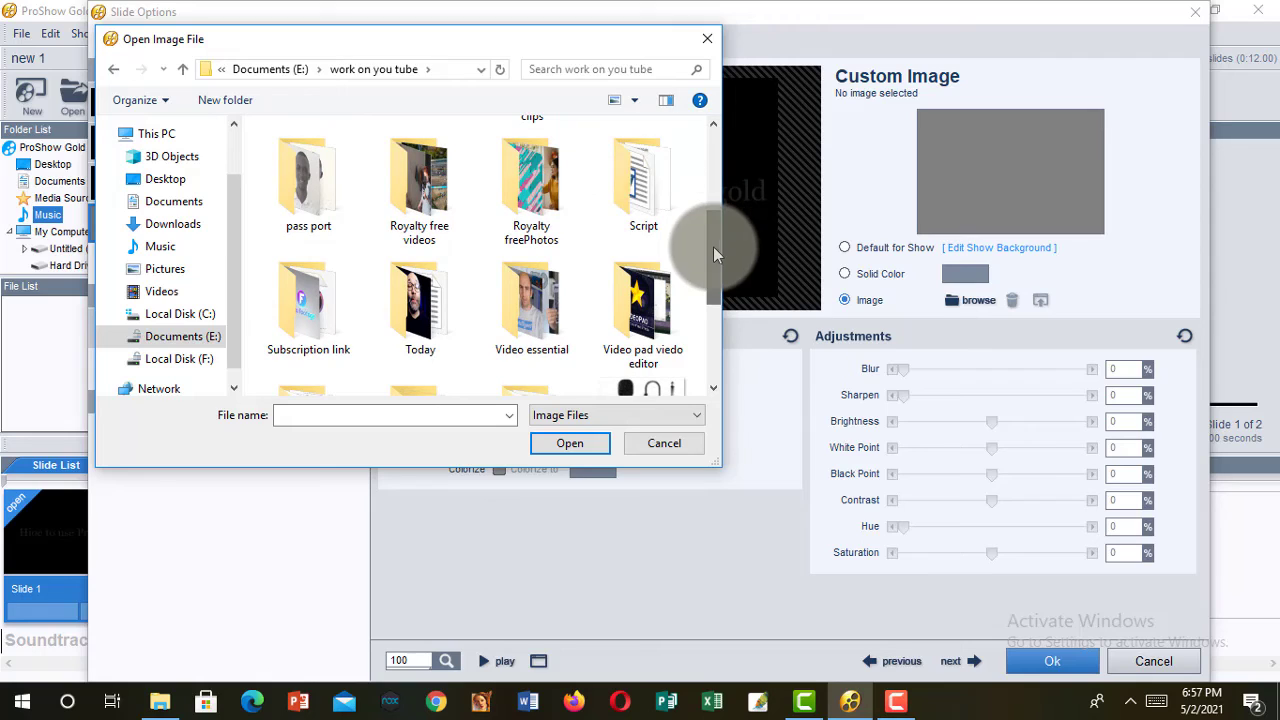
pyautogui.click(540, 202)
pyautogui.doubleClick(540, 201)
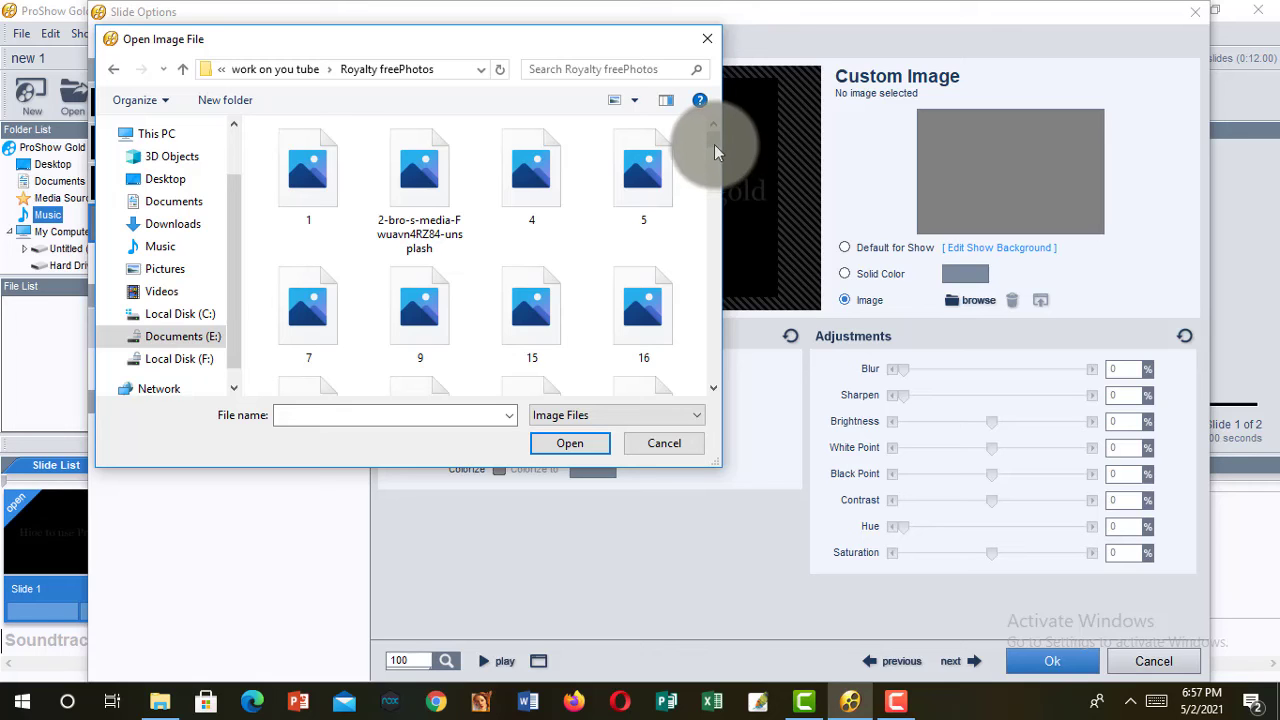
# Use image 4 from the folder as slide 1's background and apply the slide options
pyautogui.scroll(-5, 714, 143)
pyautogui.scroll(-10, 710, 170)
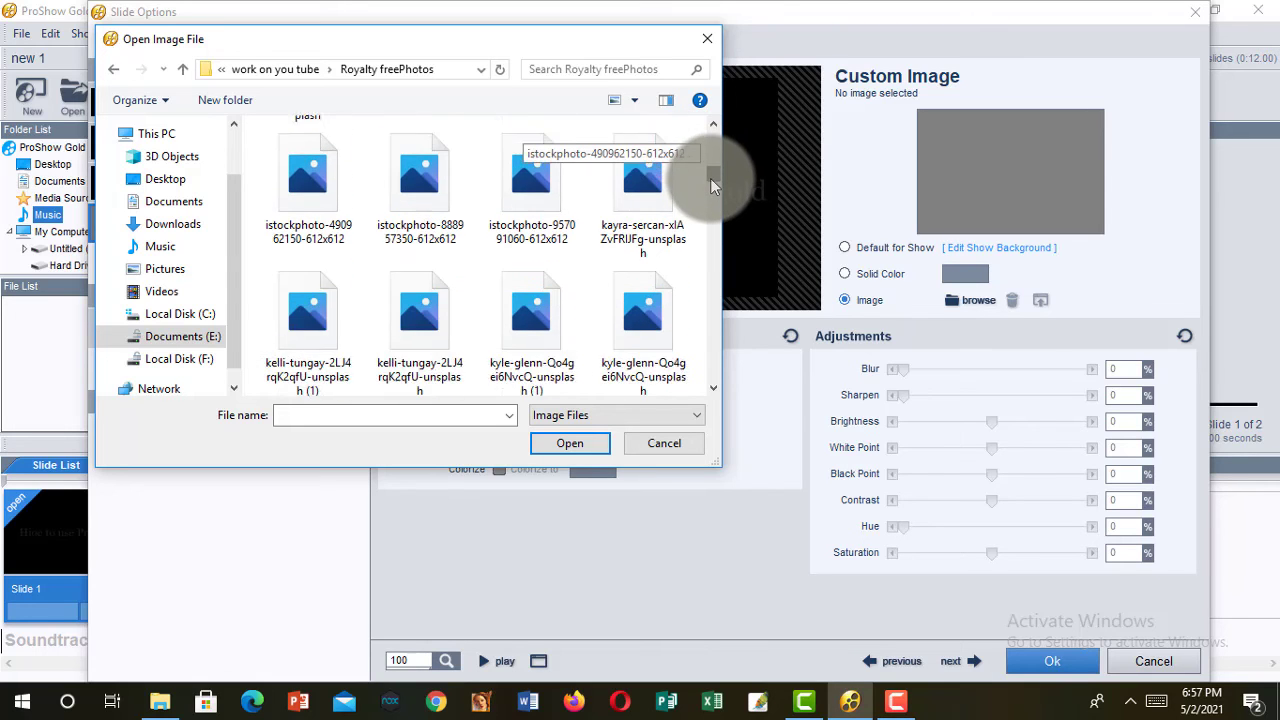
pyautogui.scroll(10, 710, 165)
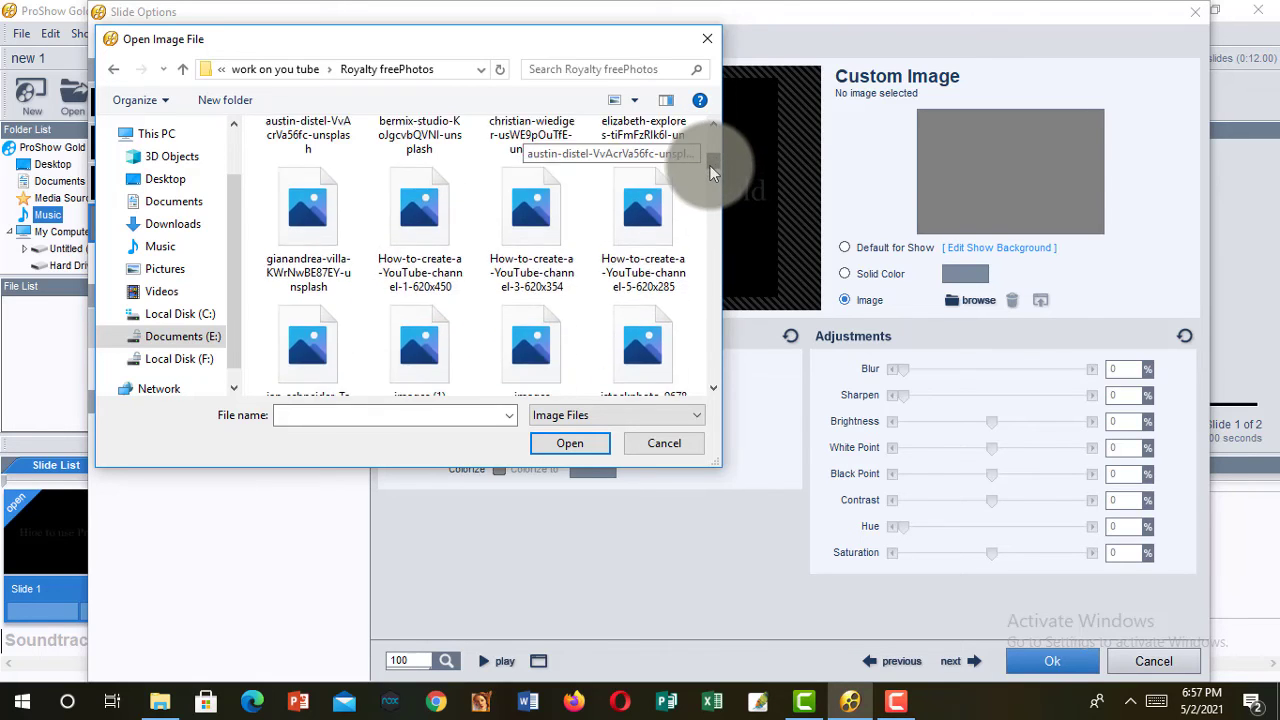
pyautogui.scroll(2, 706, 150)
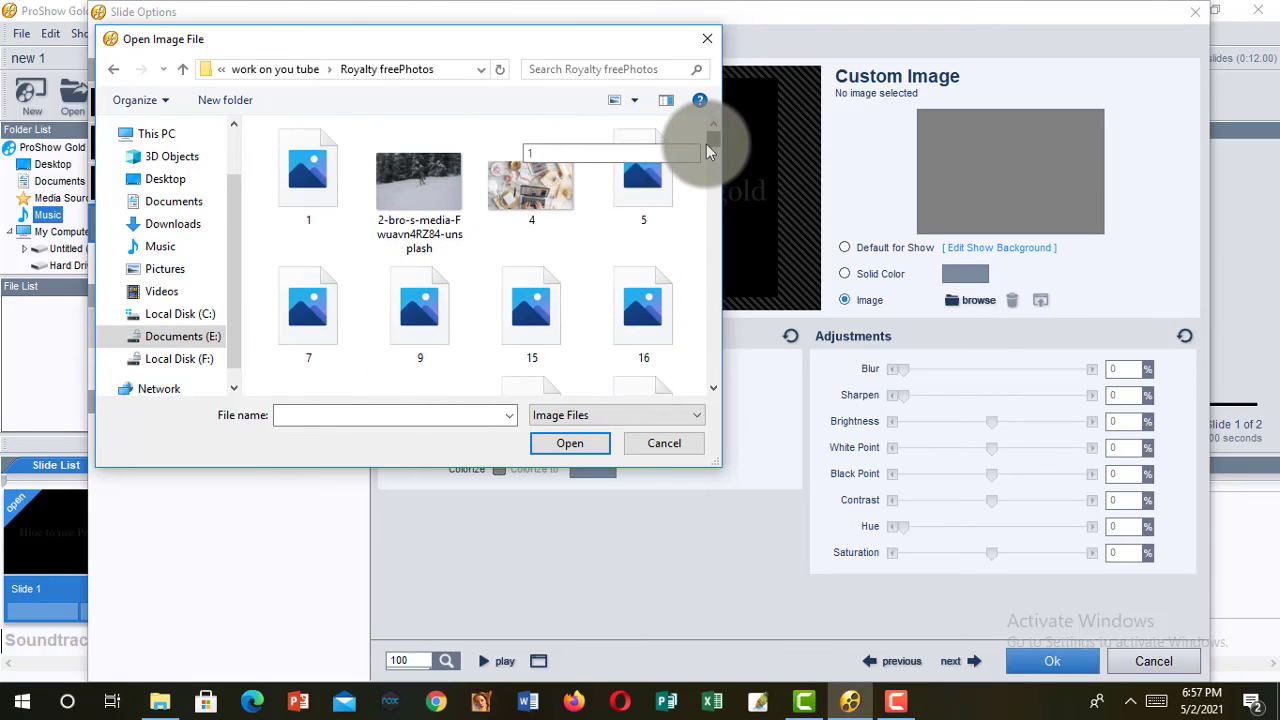
pyautogui.click(550, 180)
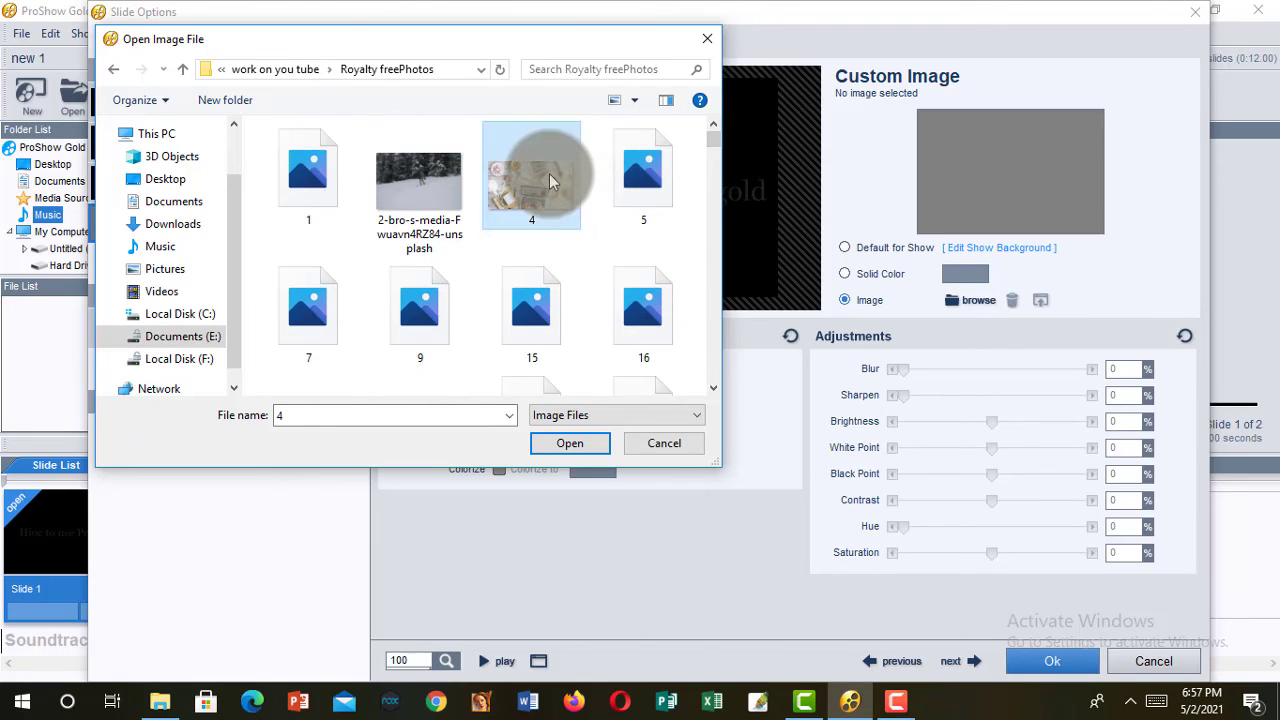
pyautogui.click(580, 441)
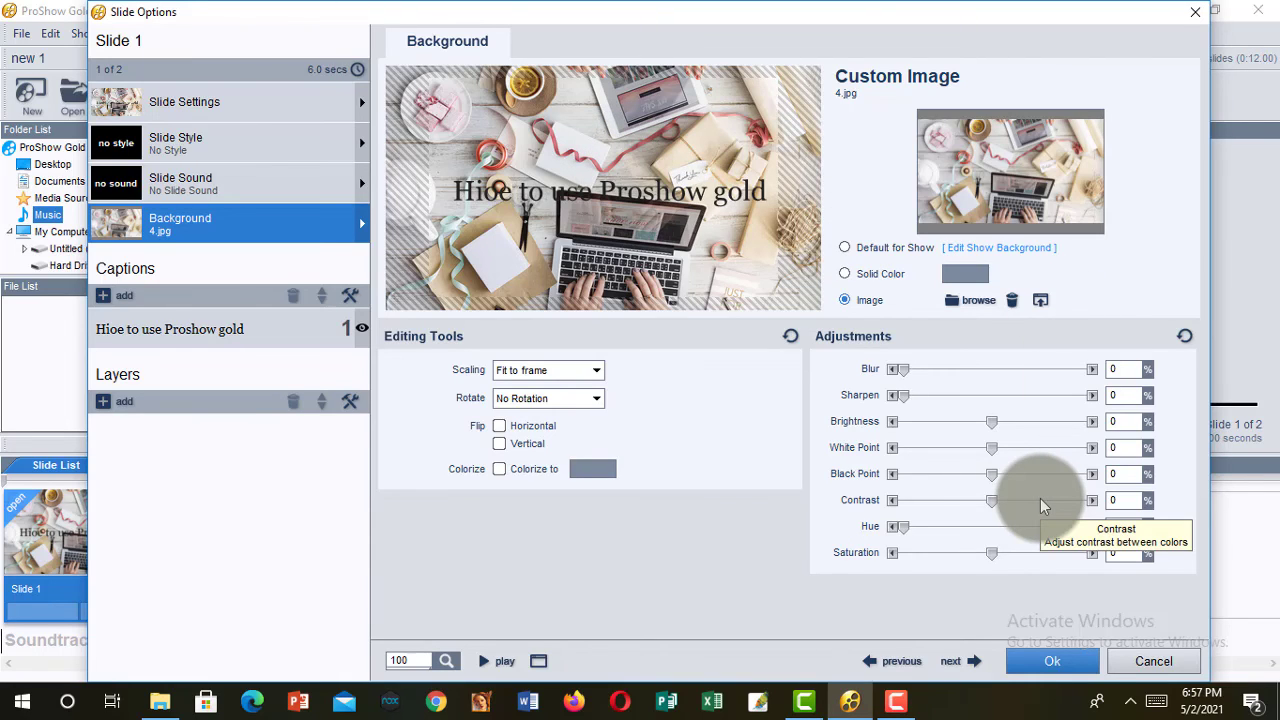
pyautogui.click(1058, 665)
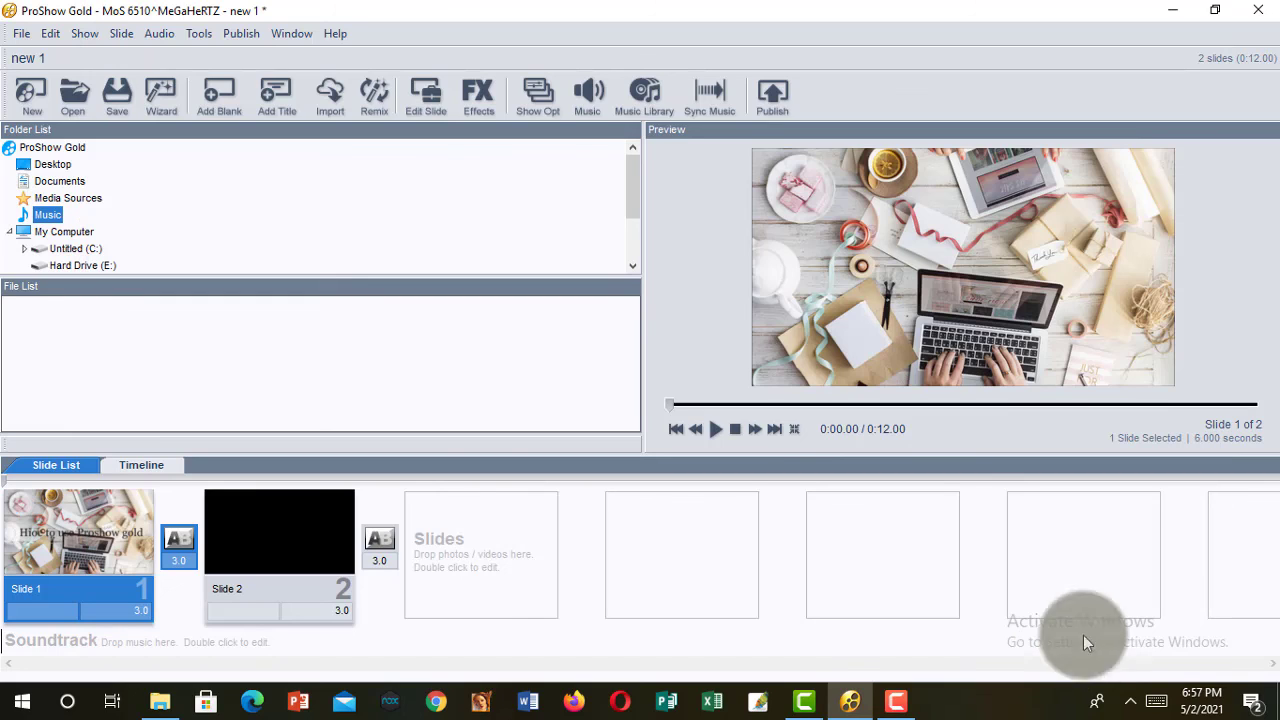
# Play the show preview from slide 1
pyautogui.click(714, 430)
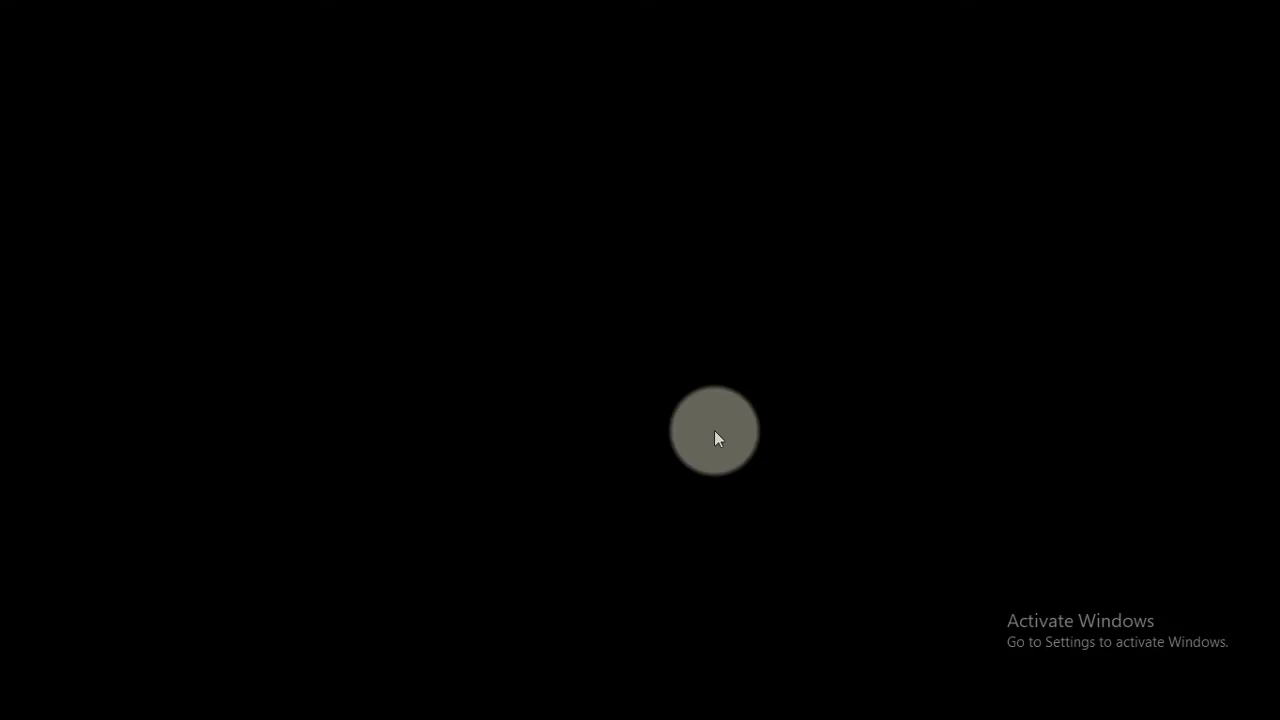